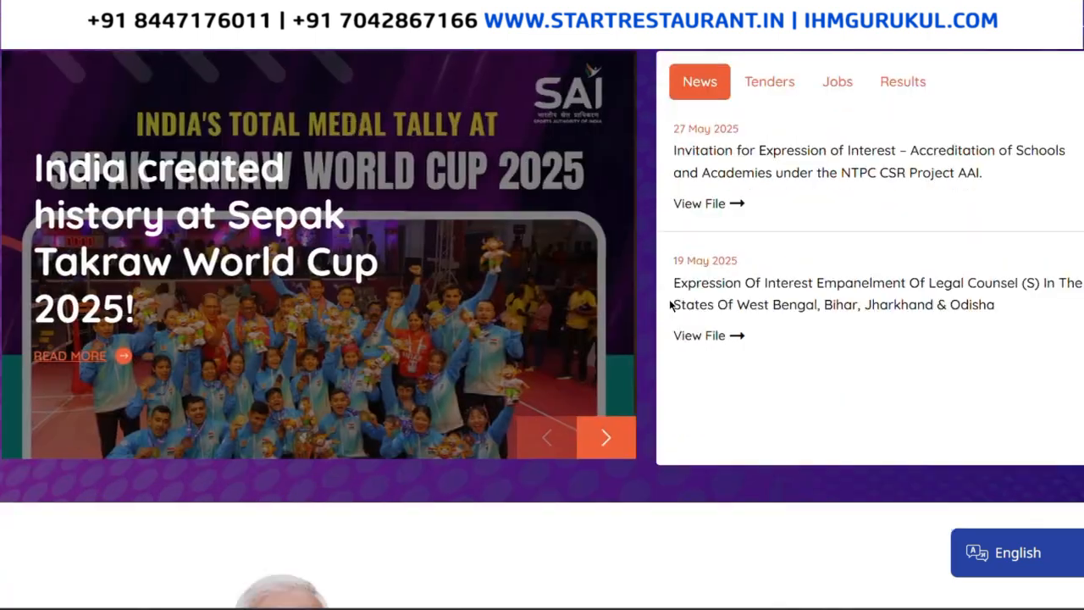
Scroll down the SAI home page to the annual reports (2020-21 to 2023-24) and partners.
scroll(669, 303, down, 4)
scroll(669, 306, down, 4)
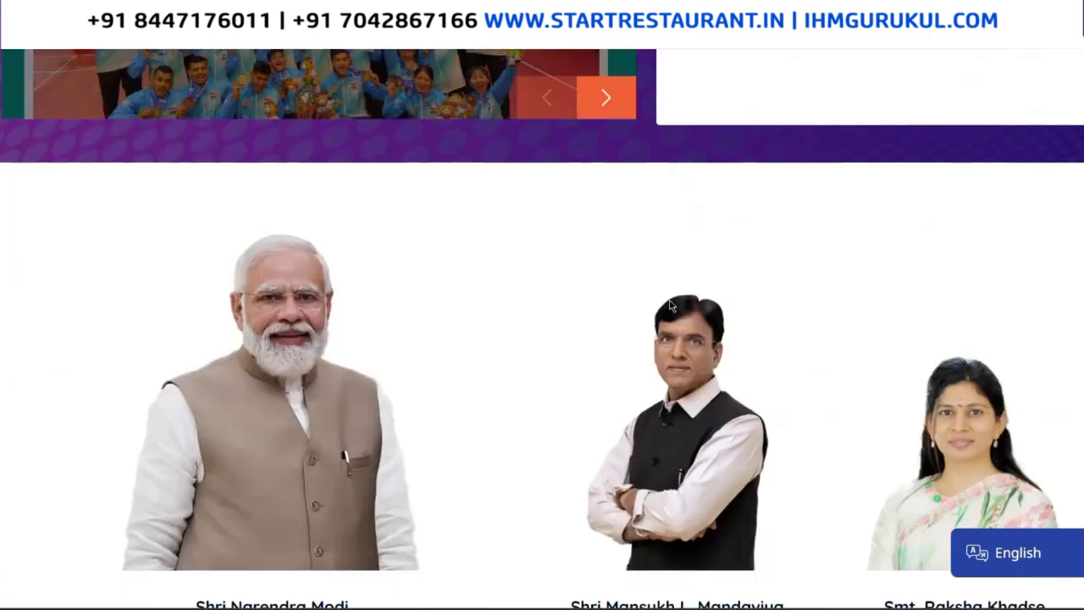
scroll(669, 305, down, 5)
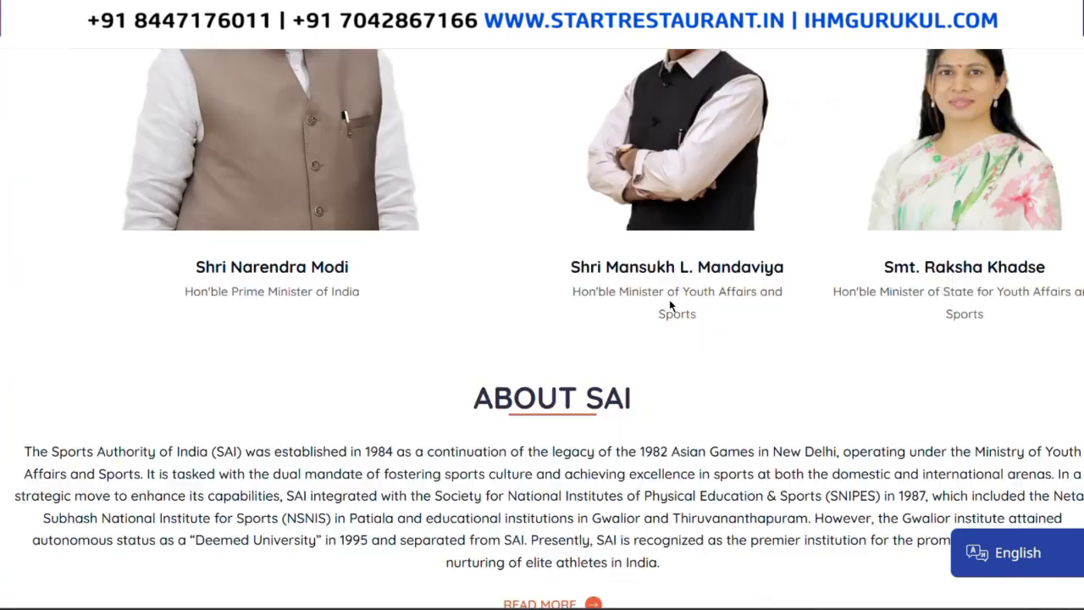
scroll(669, 306, down, 3)
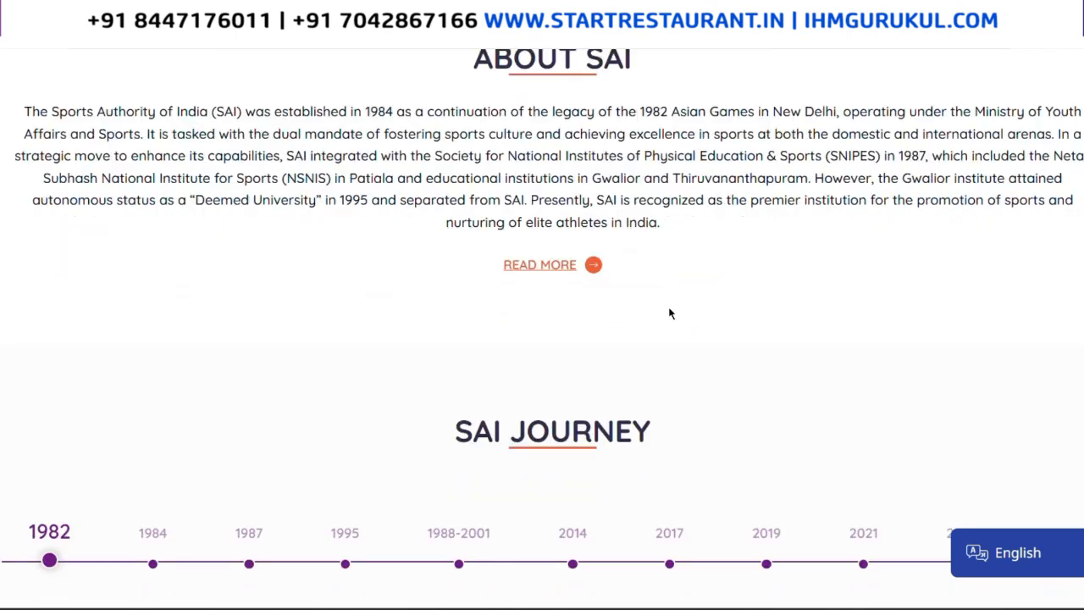
scroll(669, 306, down, 3)
scroll(672, 309, down, 5)
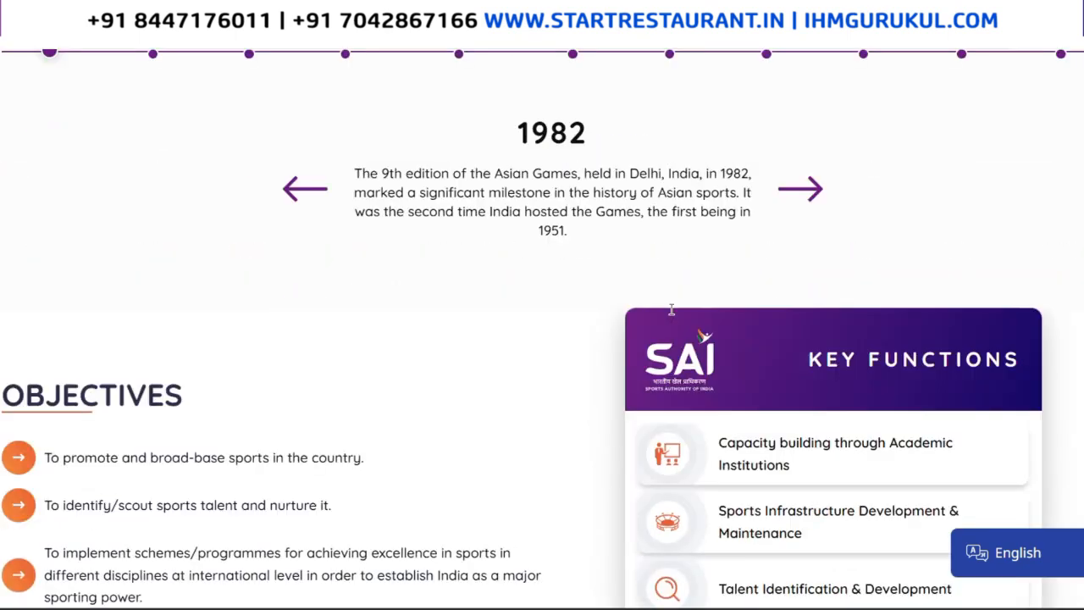
scroll(672, 318, down, 5)
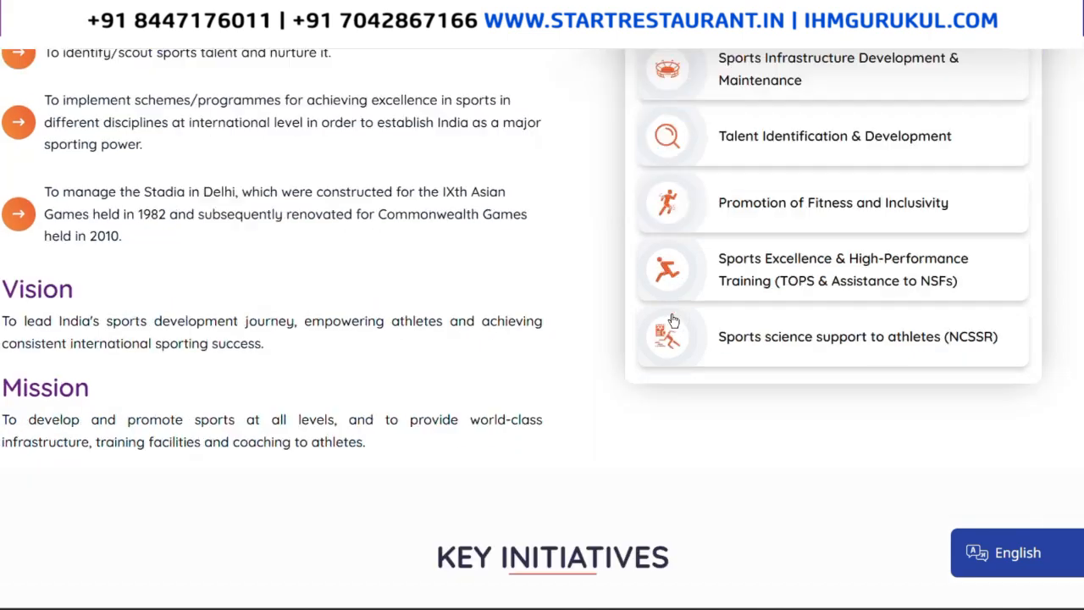
scroll(672, 322, down, 1)
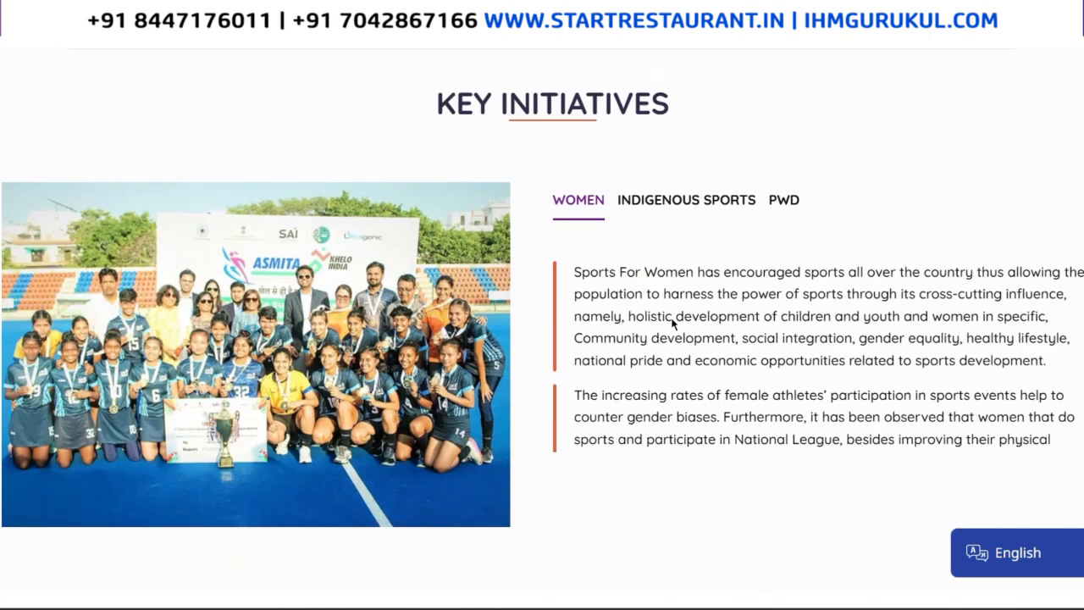
scroll(672, 322, down, 2)
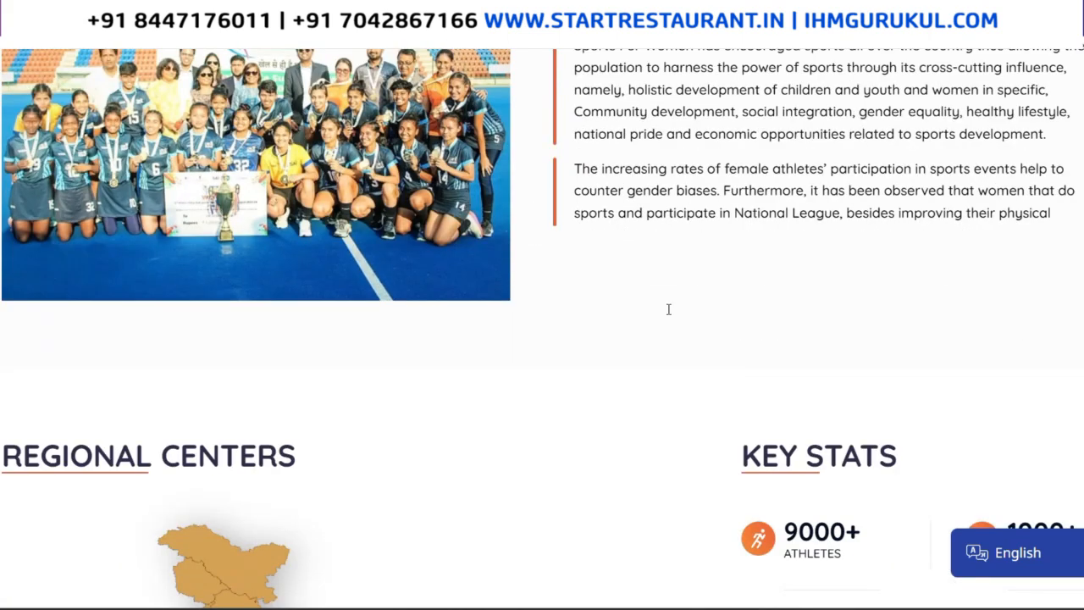
scroll(669, 309, down, 4)
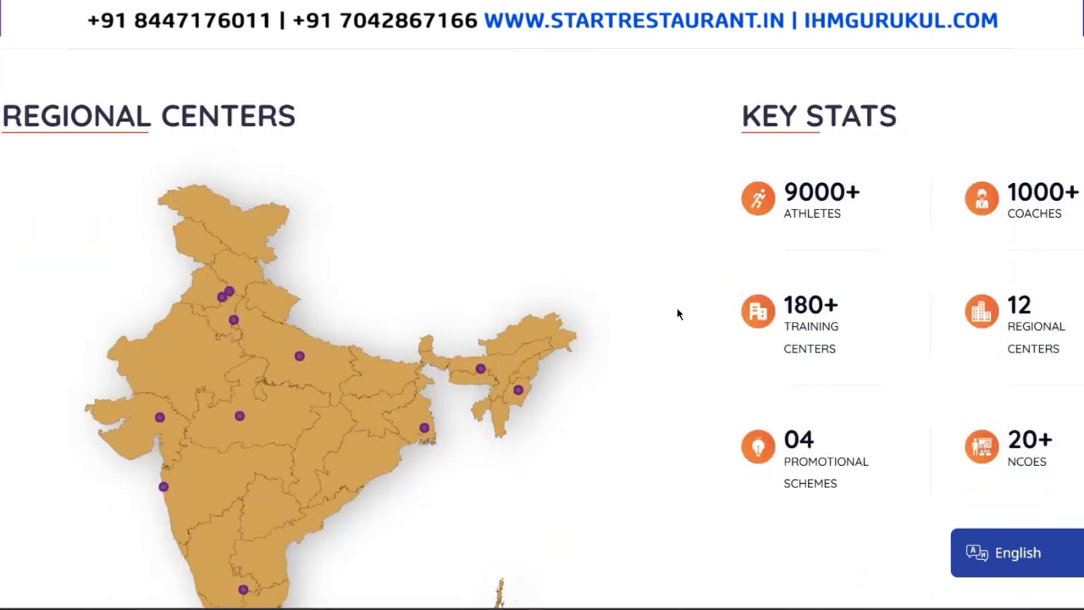
scroll(677, 313, down, 4)
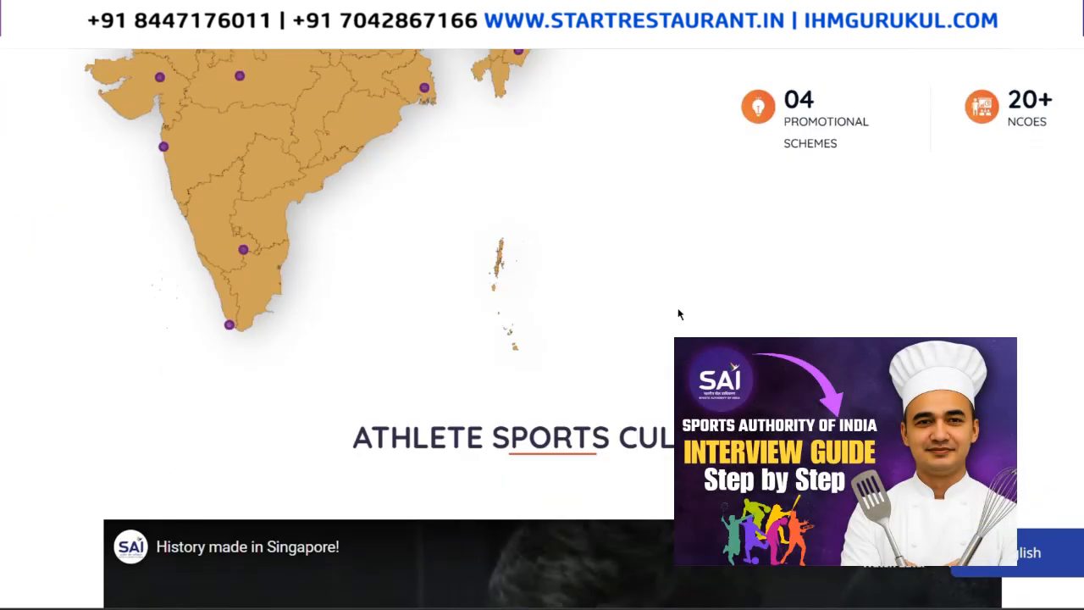
scroll(677, 315, down, 5)
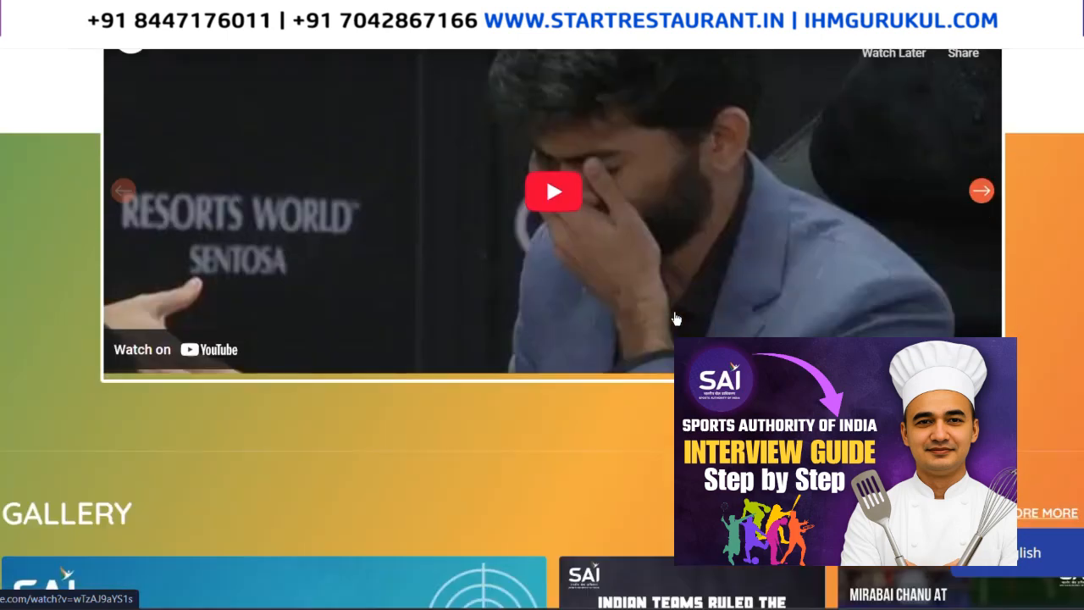
scroll(676, 318, down, 6)
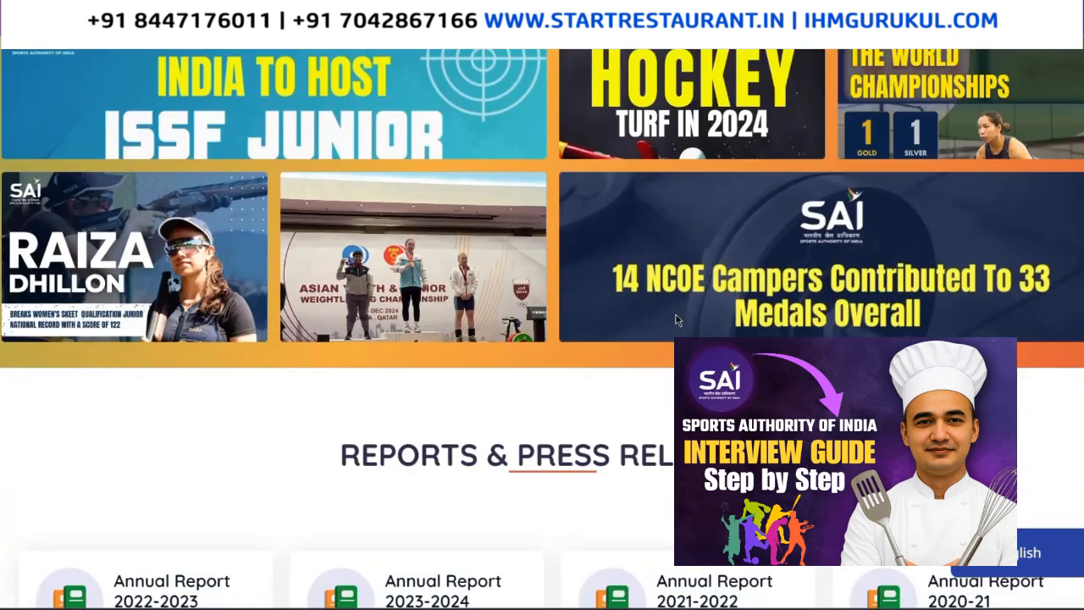
scroll(676, 320, down, 4)
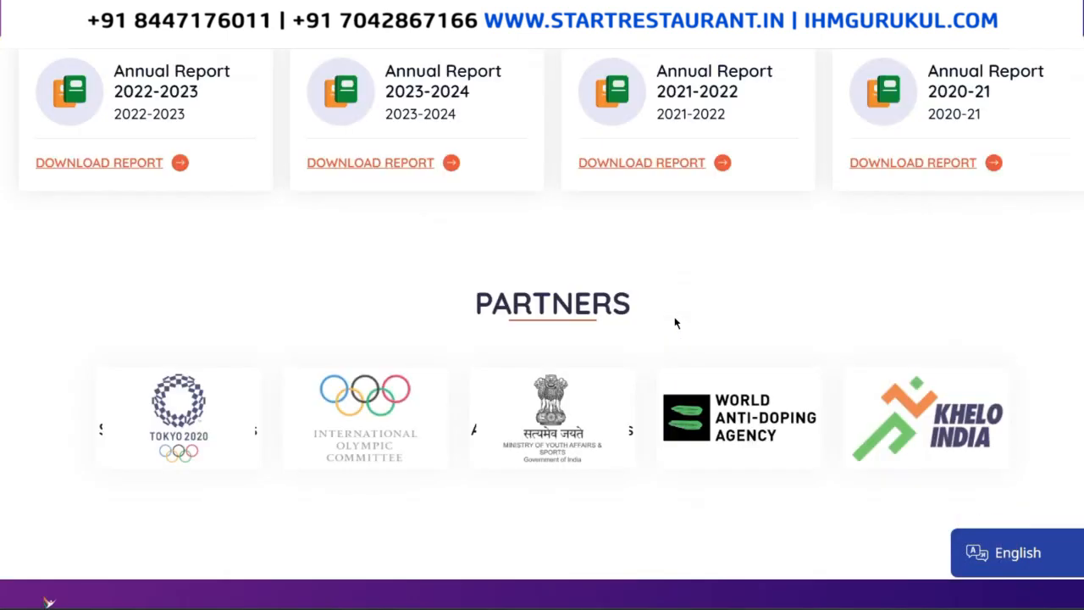
scroll(676, 320, down, 5)
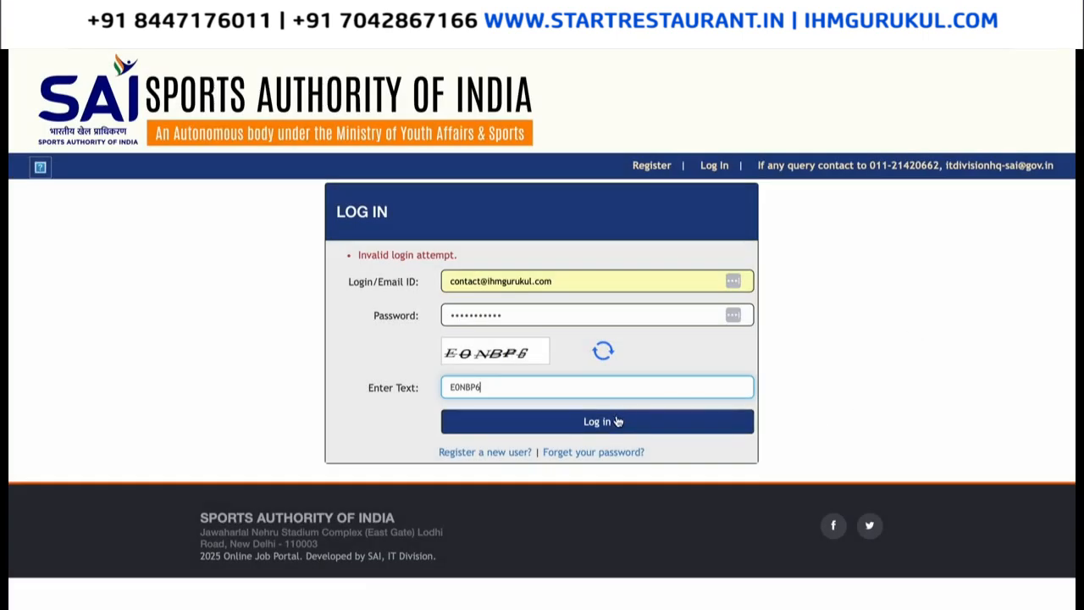
Log in, dismiss the saved-password prompt, and open the My Profile edit form.
click(618, 421)
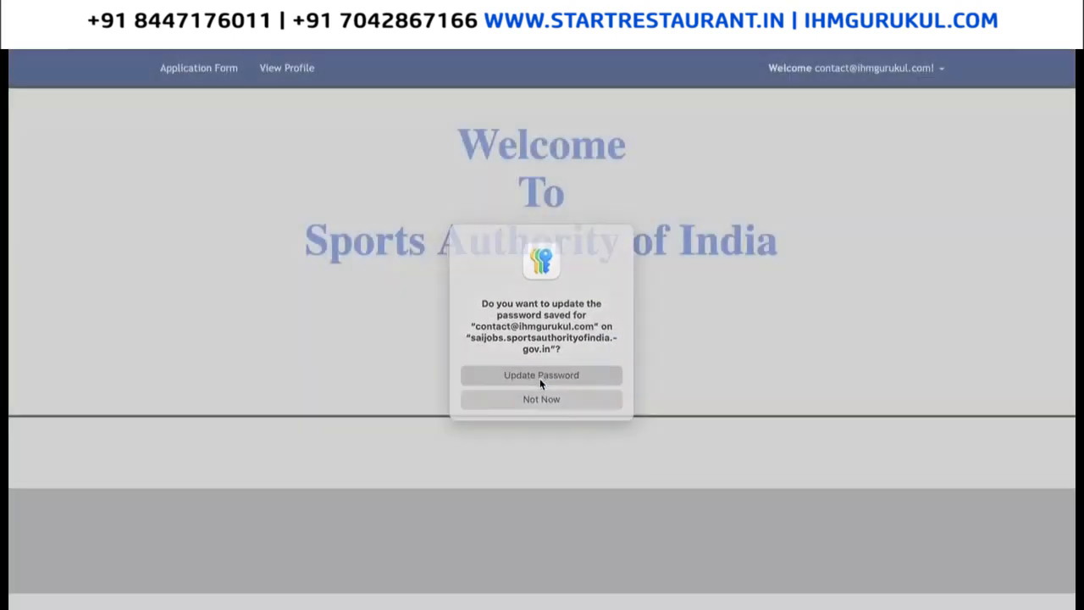
click(540, 379)
click(913, 71)
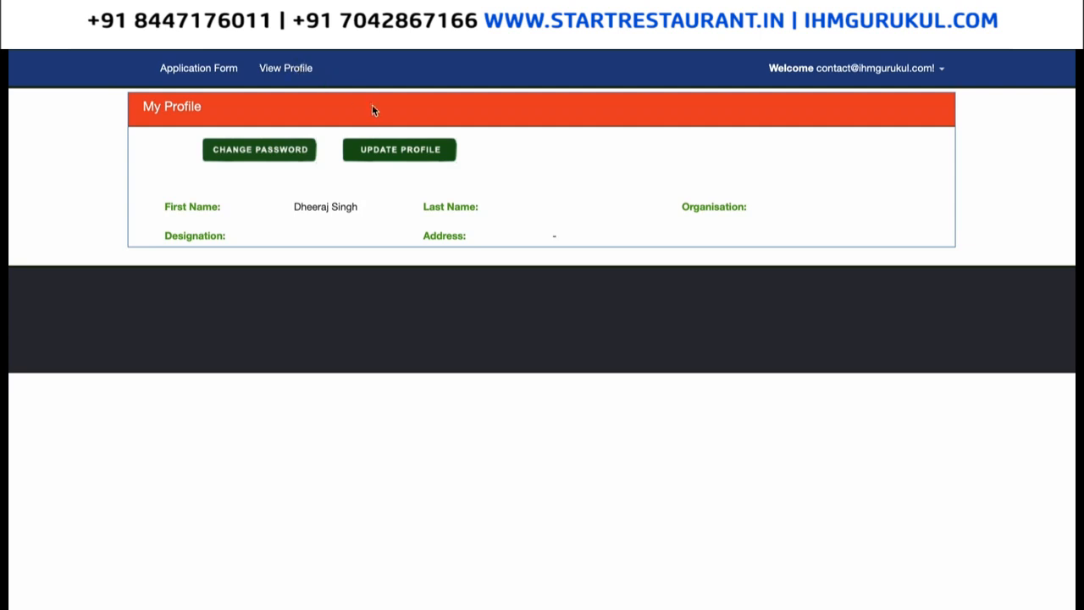
click(373, 161)
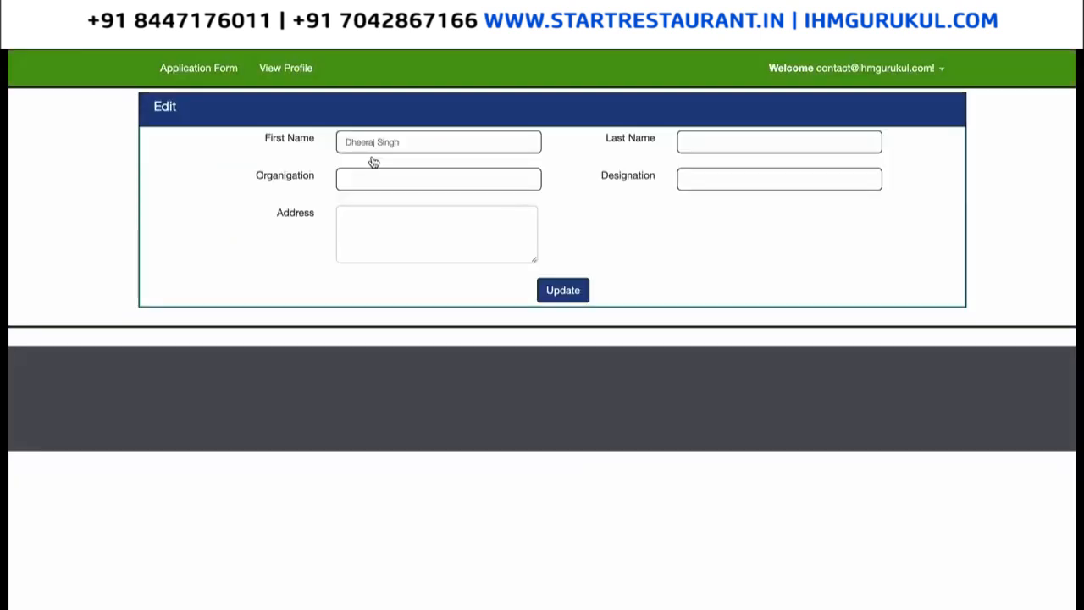
click(390, 177)
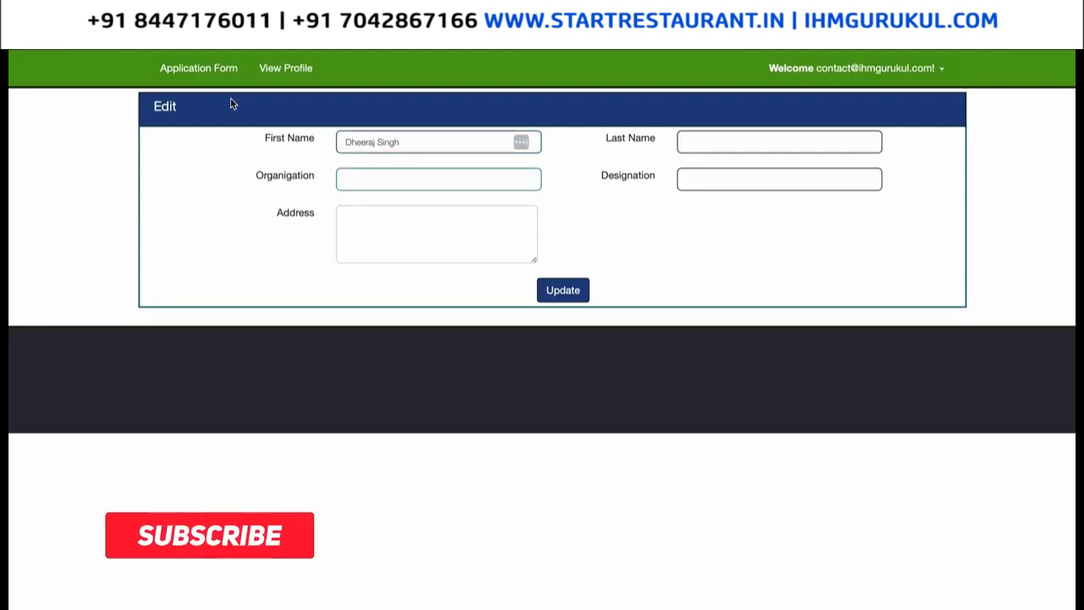
Start an application form for the post HEAD(PARTNERSHIP).
click(193, 67)
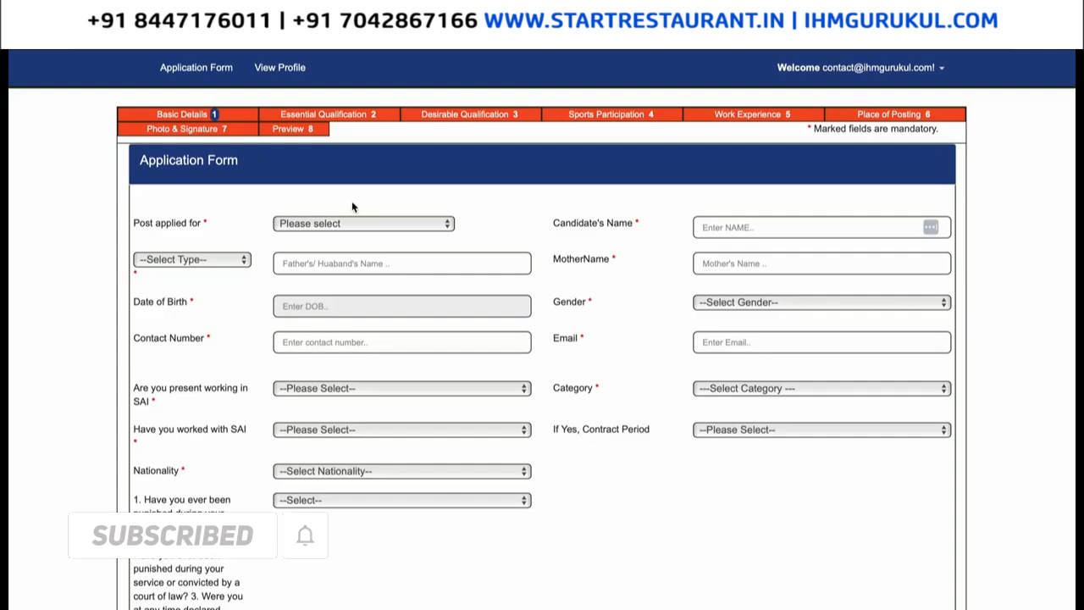
click(304, 222)
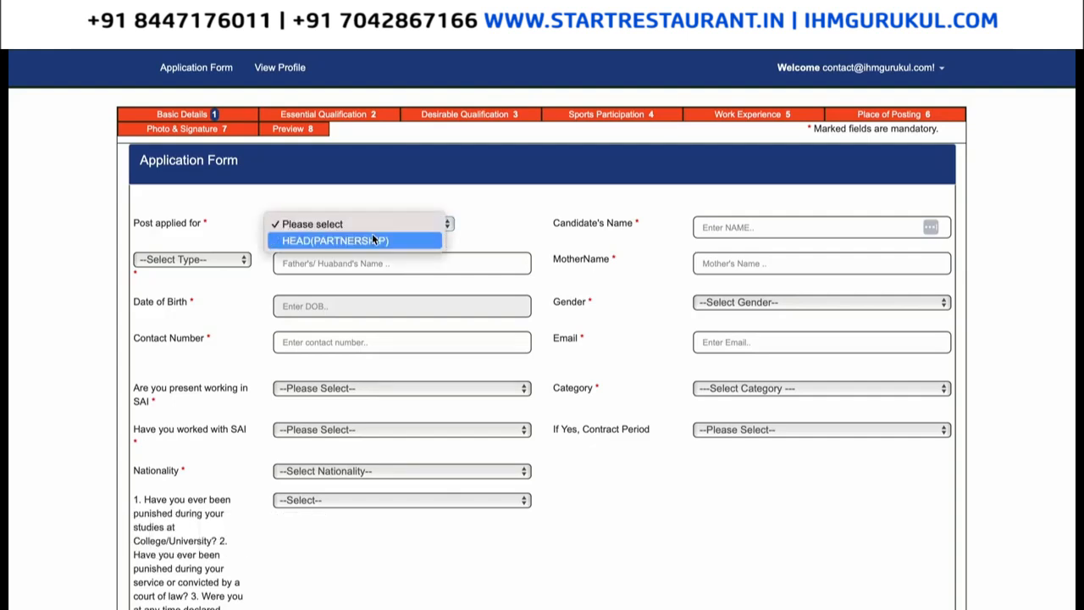
click(373, 240)
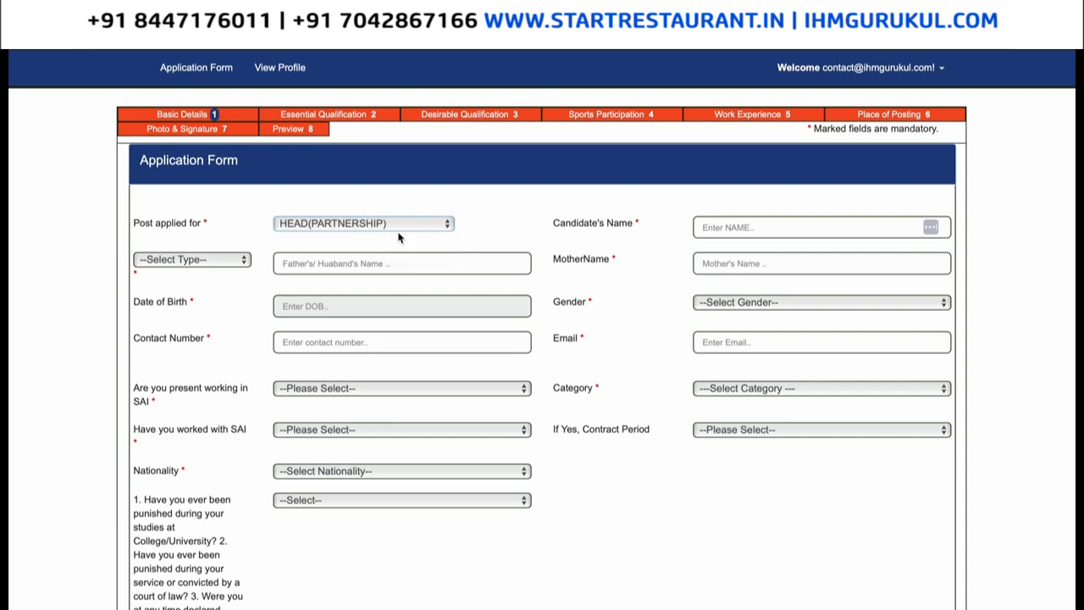
click(793, 255)
Enter the candidate's name, choose Father's as relation, and fill in the father's and mother's names.
click(804, 230)
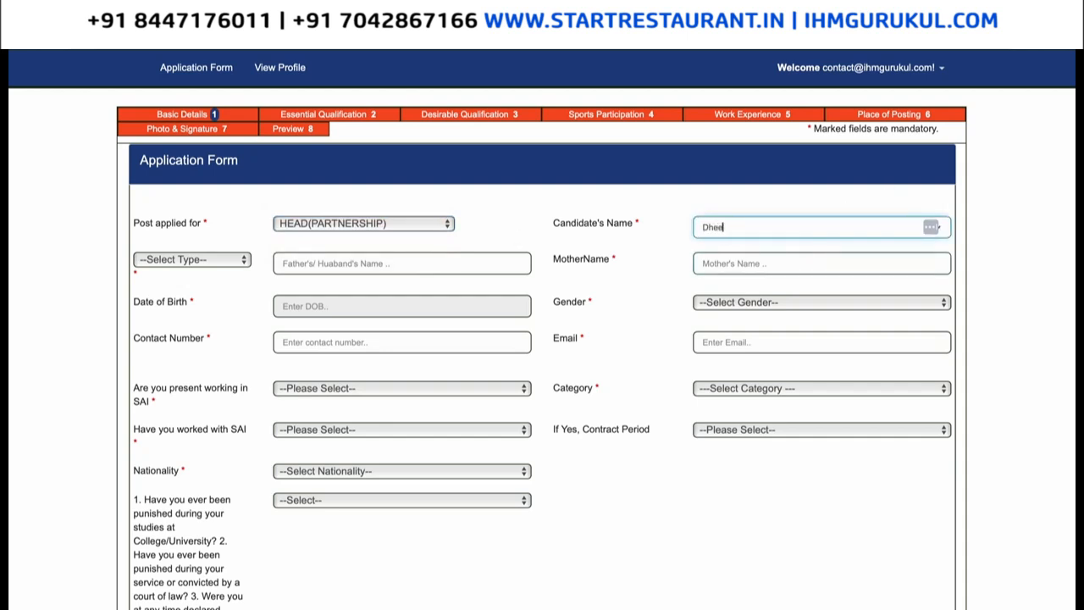
click(216, 261)
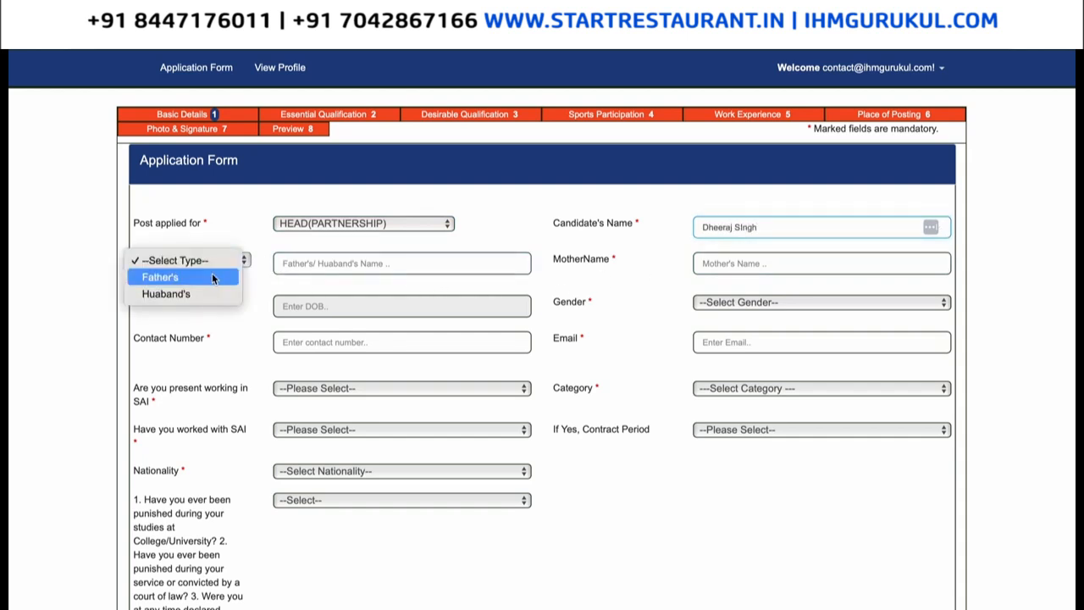
click(213, 278)
click(327, 263)
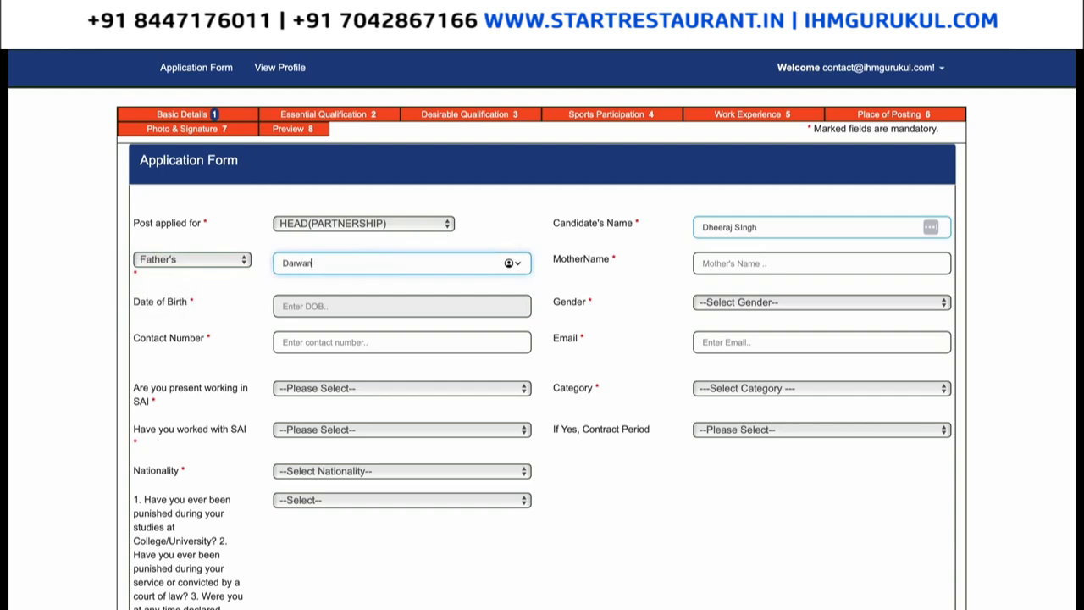
key(Tab)
text(Devi)
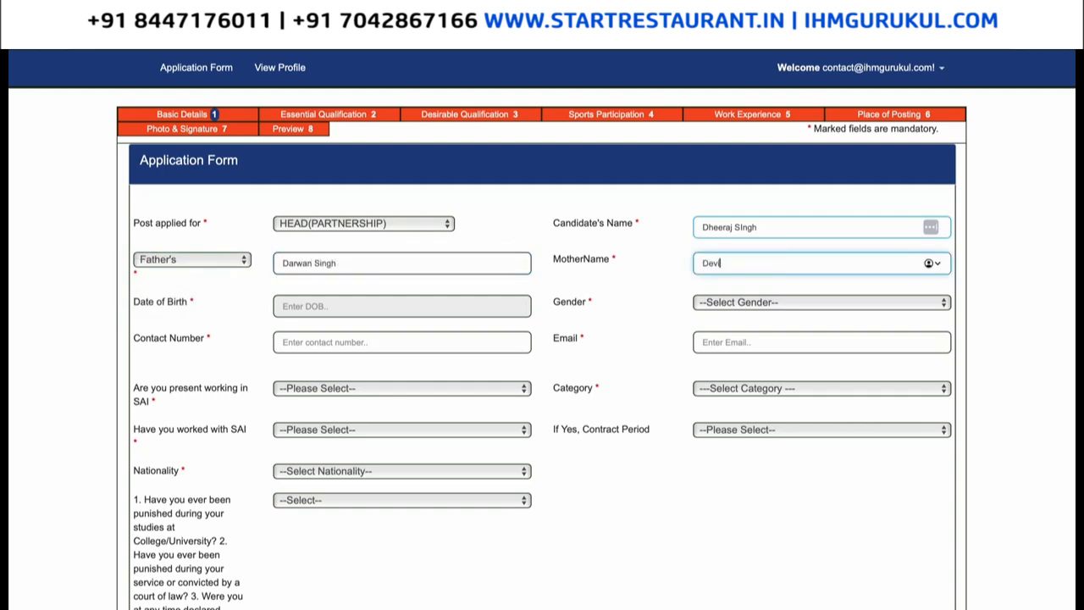
click(346, 307)
click(394, 333)
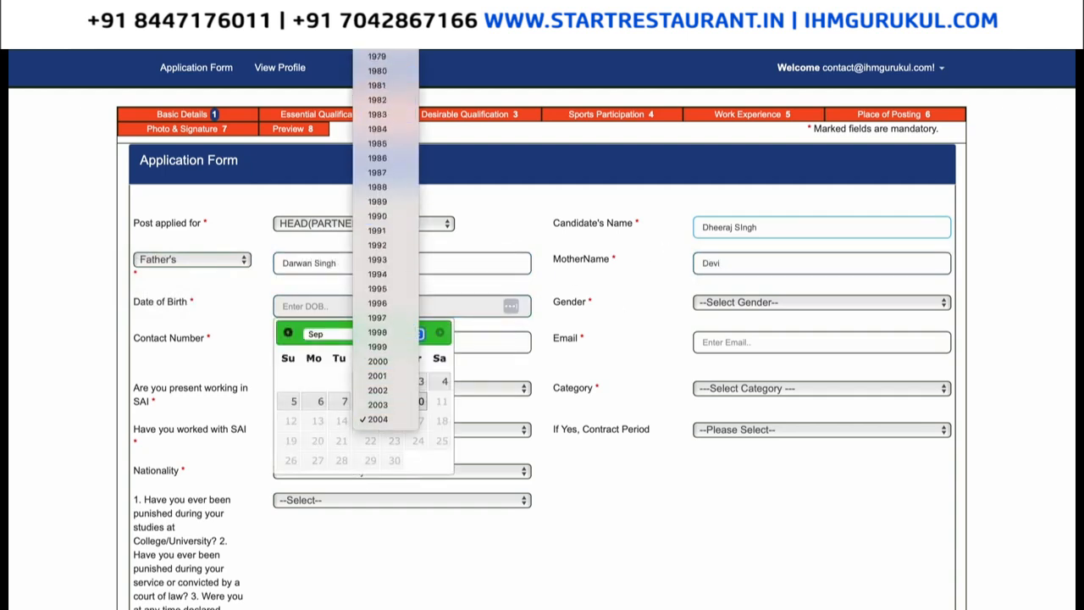
click(386, 96)
click(320, 400)
click(822, 303)
click(805, 319)
click(399, 342)
click(727, 342)
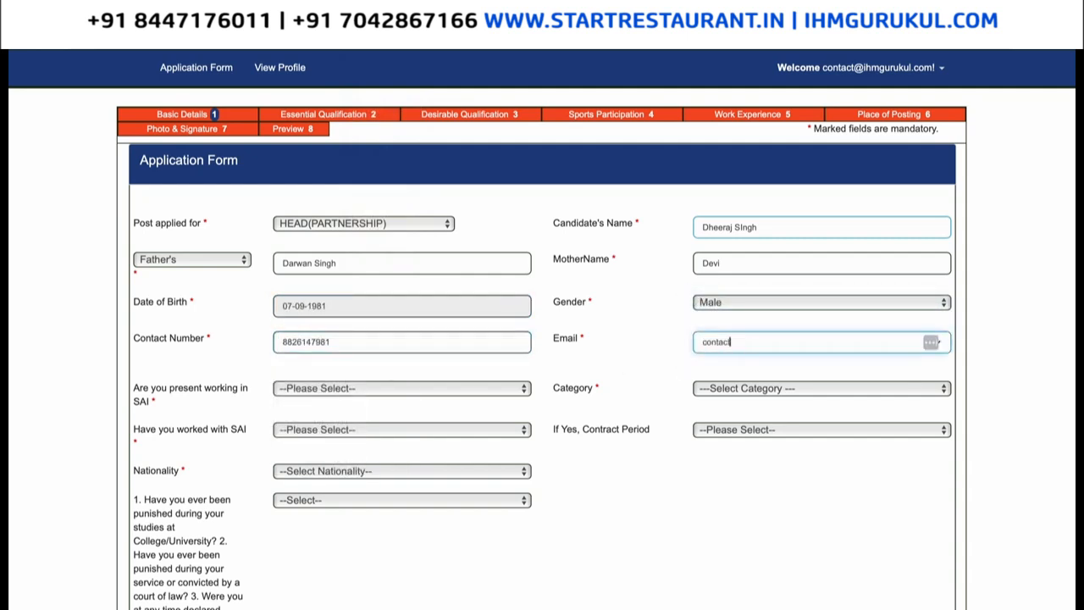
Answer No to working in and having worked with SAI, and set category to SC.
click(383, 388)
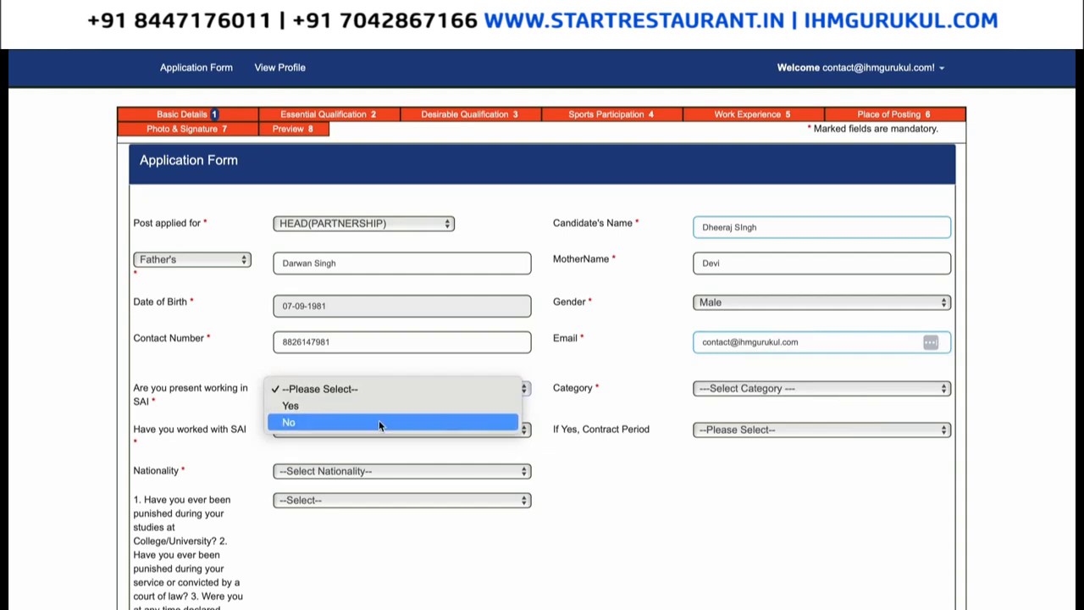
click(378, 421)
click(762, 388)
click(756, 456)
click(447, 430)
click(355, 463)
click(754, 429)
click(754, 428)
Set nationality to Indian and answer No to the punishment question.
click(349, 471)
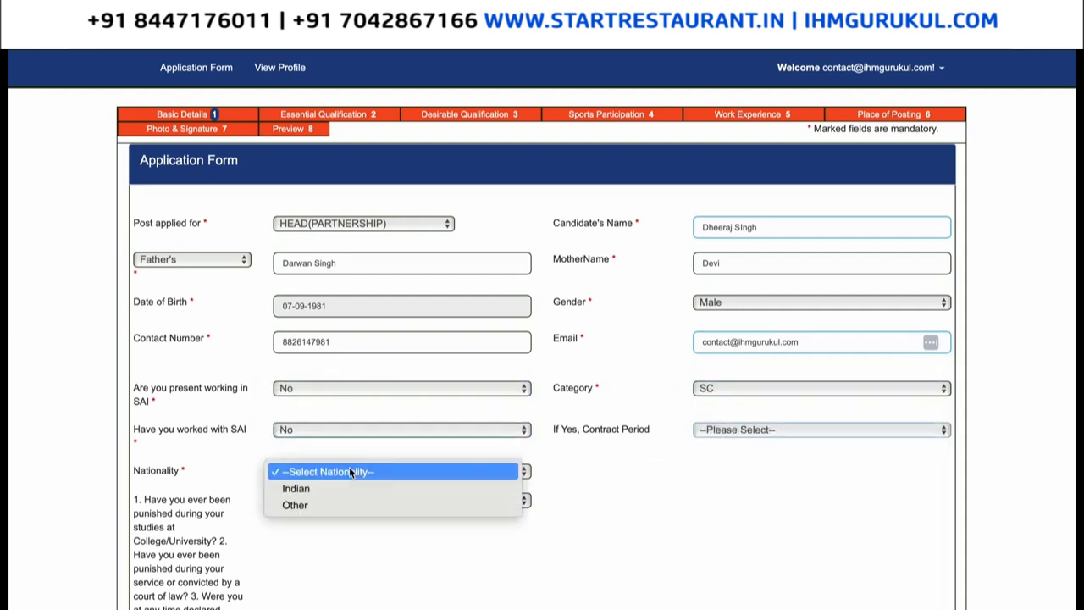
click(347, 488)
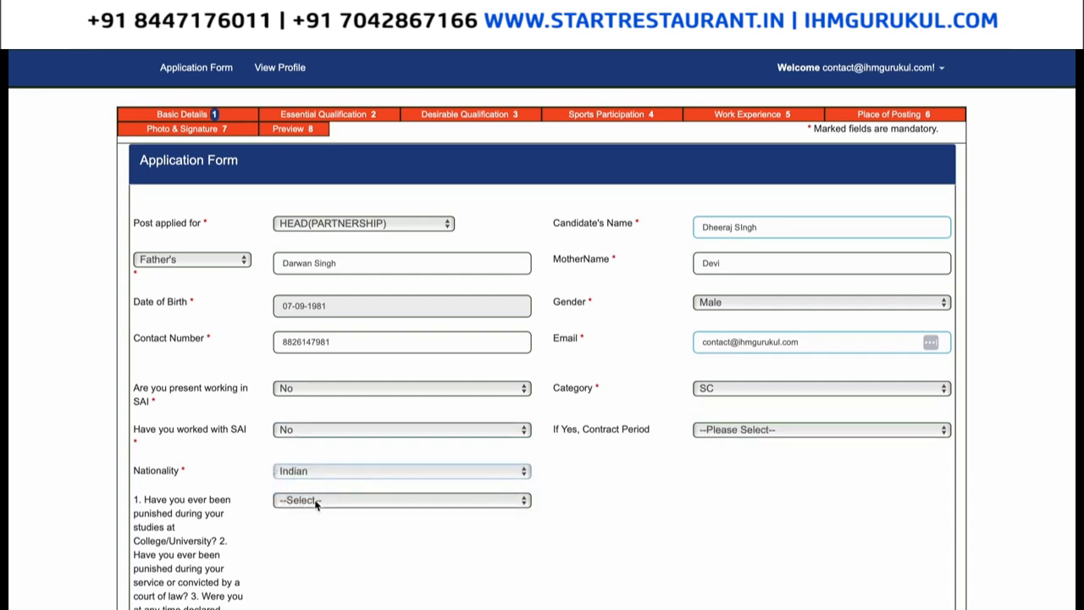
scroll(315, 505, down, 1)
click(339, 437)
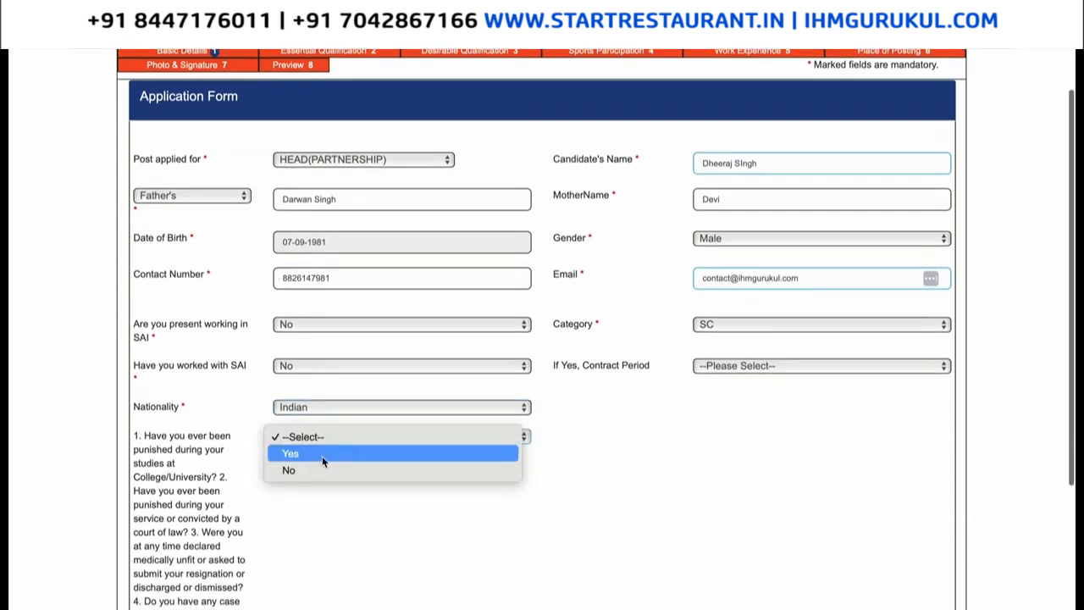
click(318, 467)
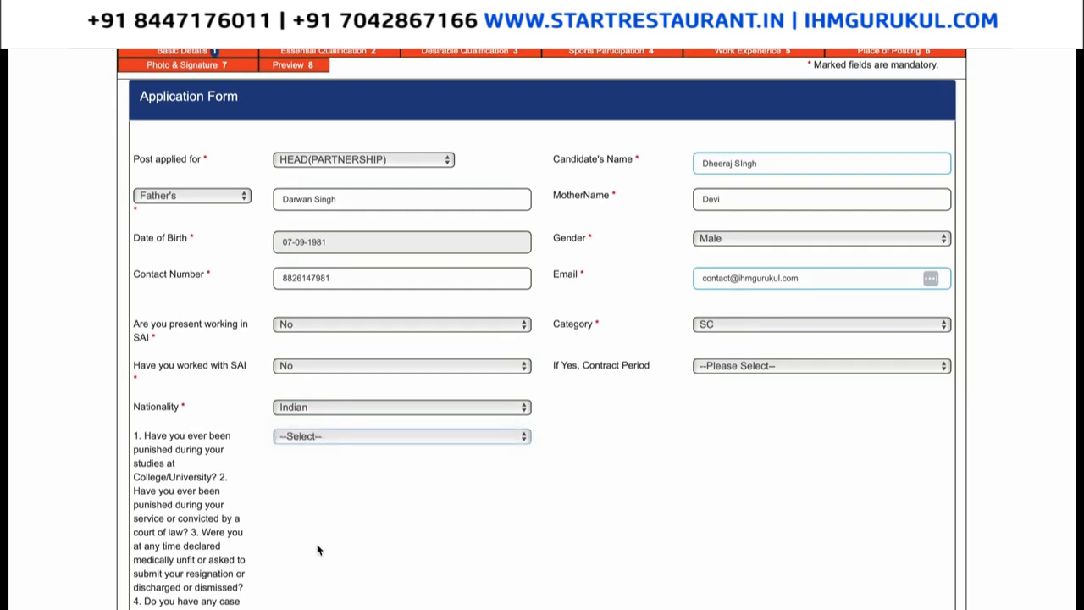
scroll(317, 551, down, 1)
Scroll through the completed Basic Details page to review the answers.
scroll(318, 551, down, 4)
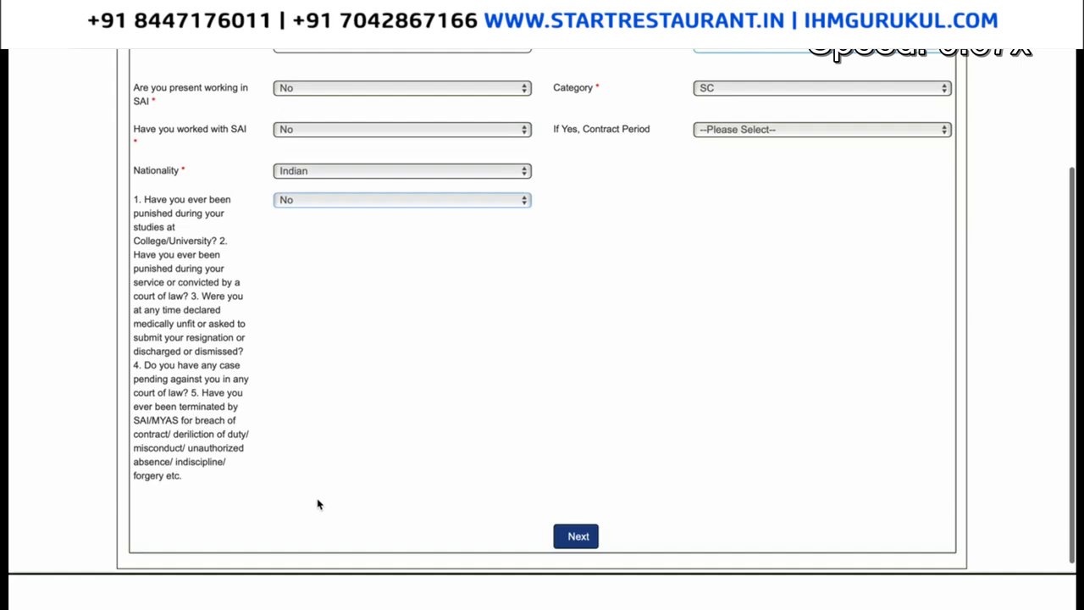
scroll(317, 543, down, 3)
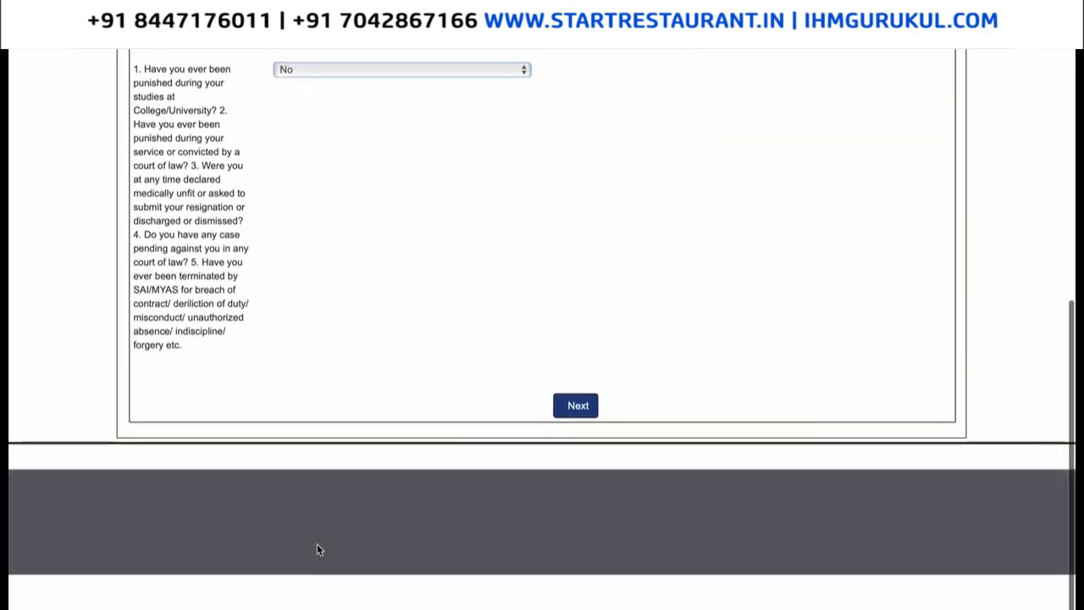
scroll(581, 404, up, 2)
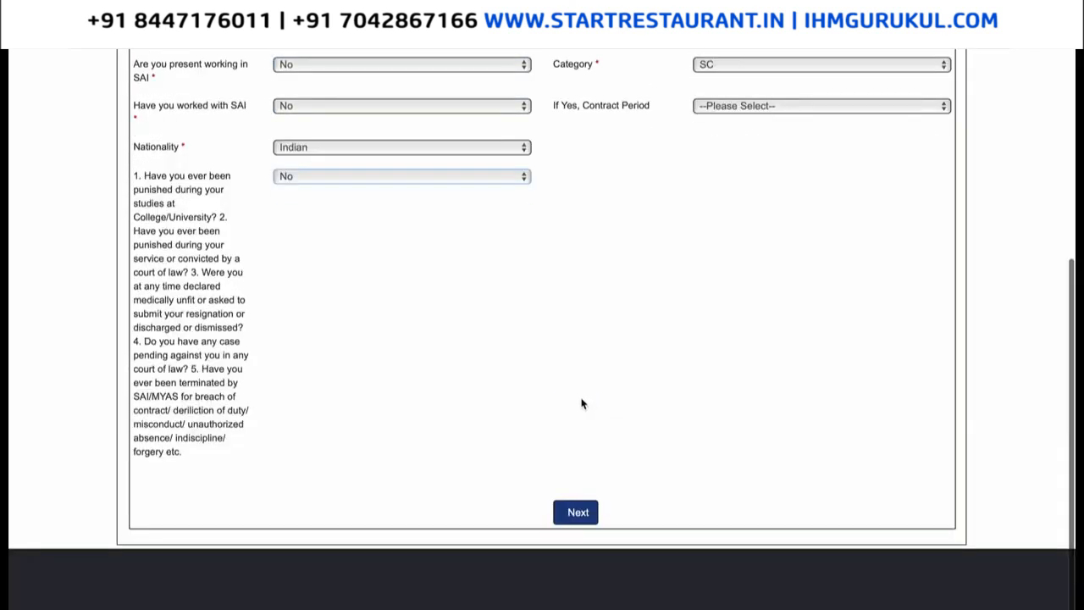
Attach Arabic Dishes Index.pdf as the last pay certificate and the category certificate.
click(574, 512)
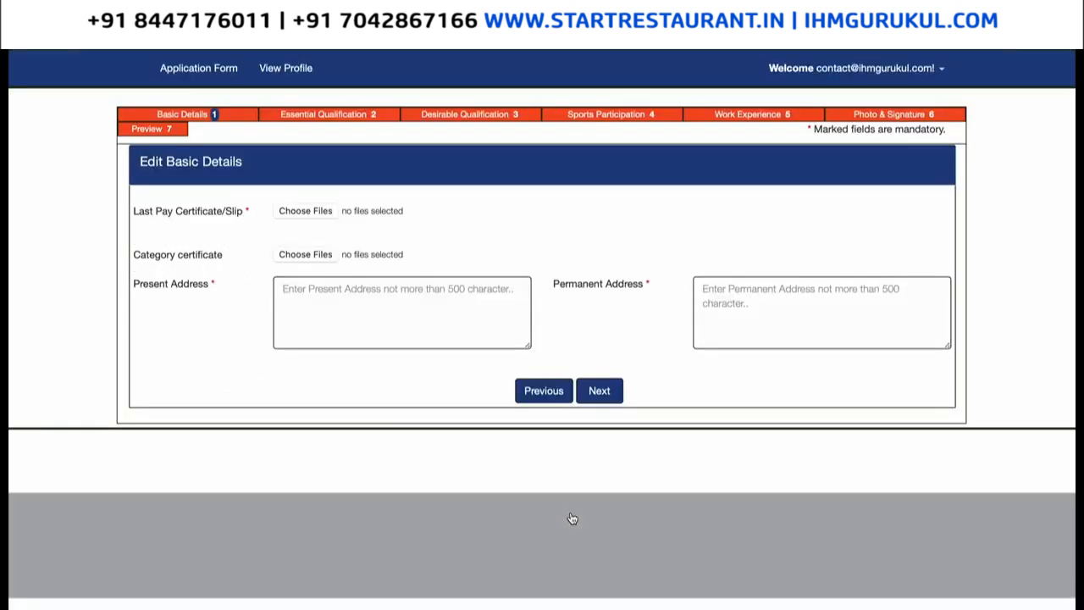
click(311, 213)
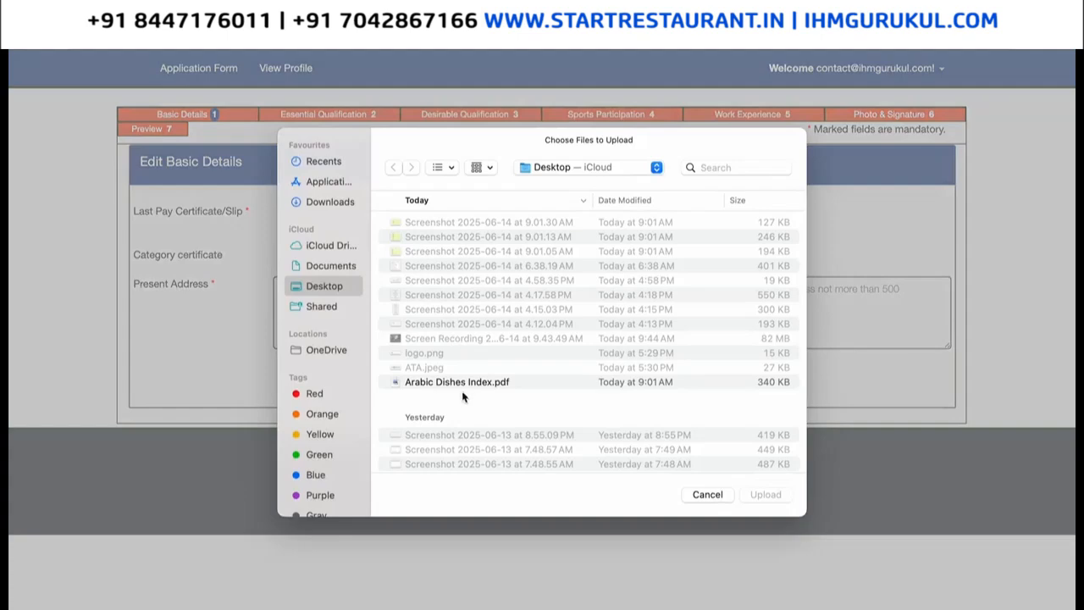
double_click(470, 382)
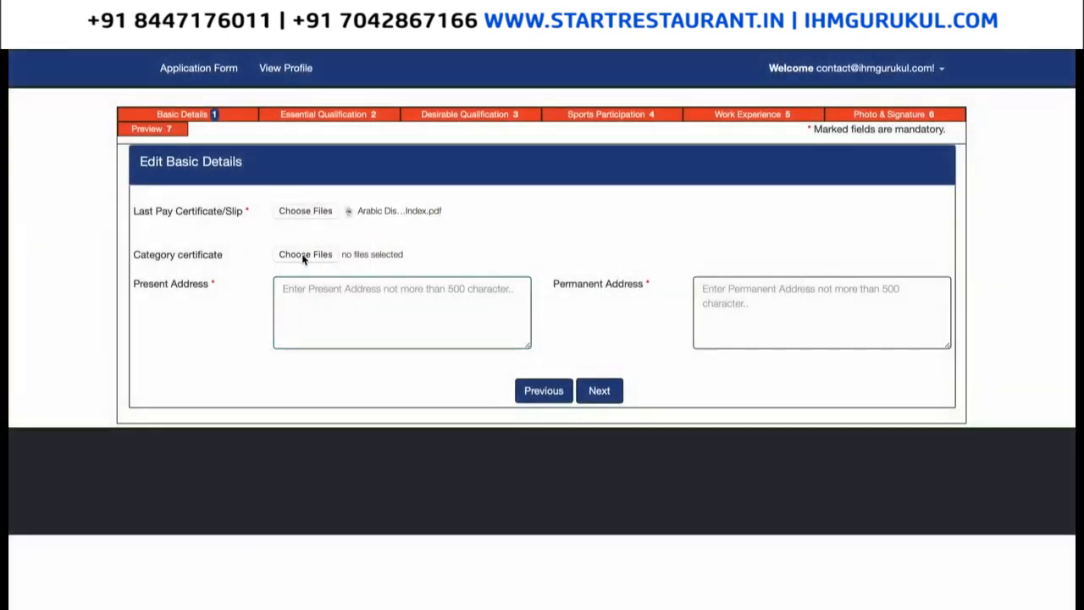
click(332, 257)
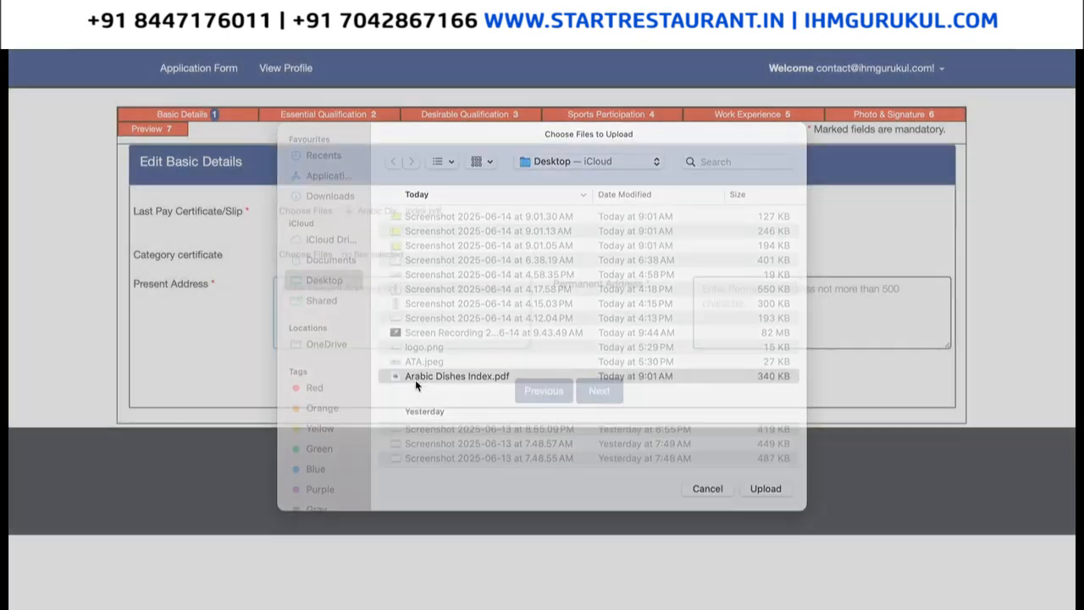
double_click(415, 380)
Type the applicant's present address and paste the same text into Permanent Address.
click(417, 318)
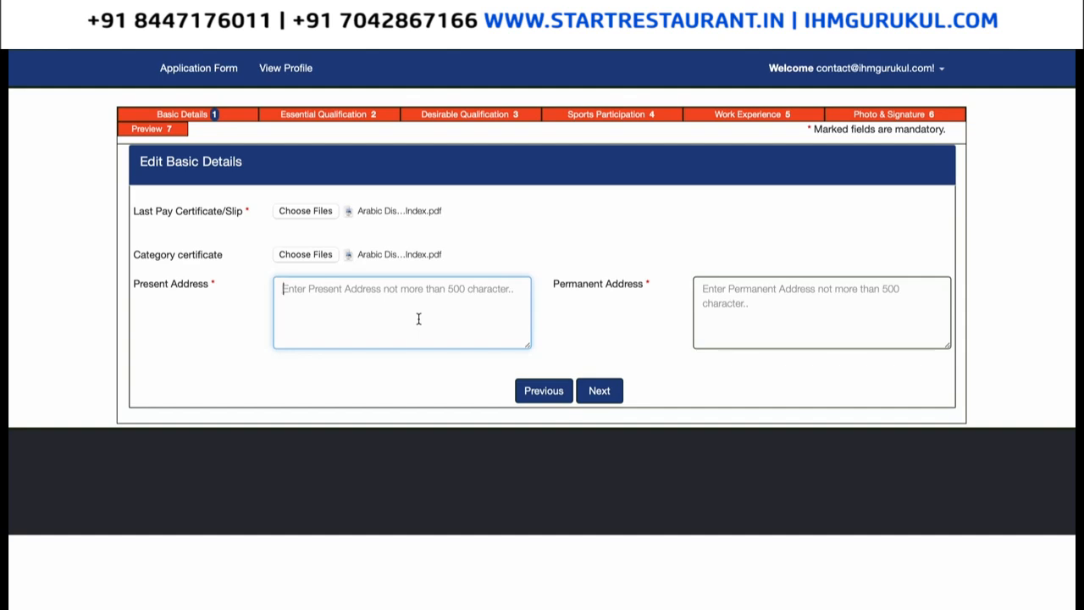
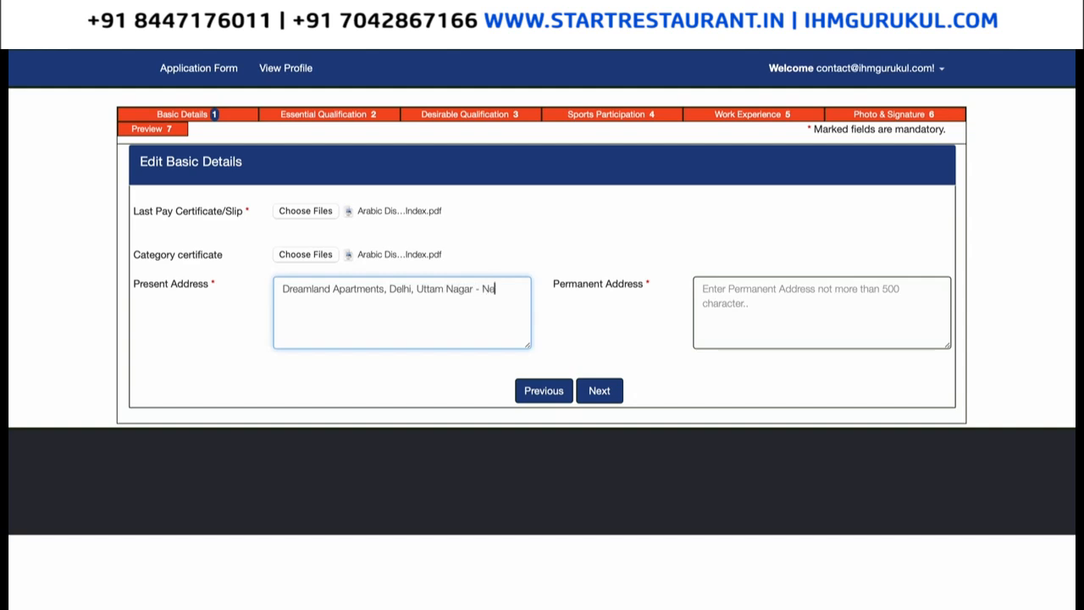
key(ctrl+a)
key(ctrl+c)
click(869, 301)
key(ctrl+v)
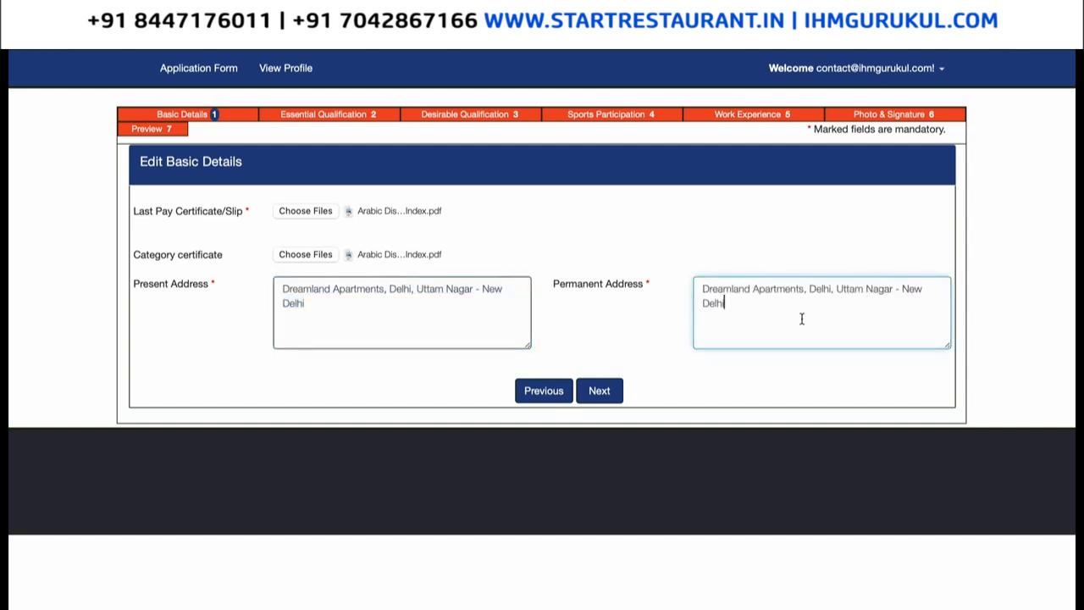
Begin a 12th qualification entry from Delhi University.
click(599, 392)
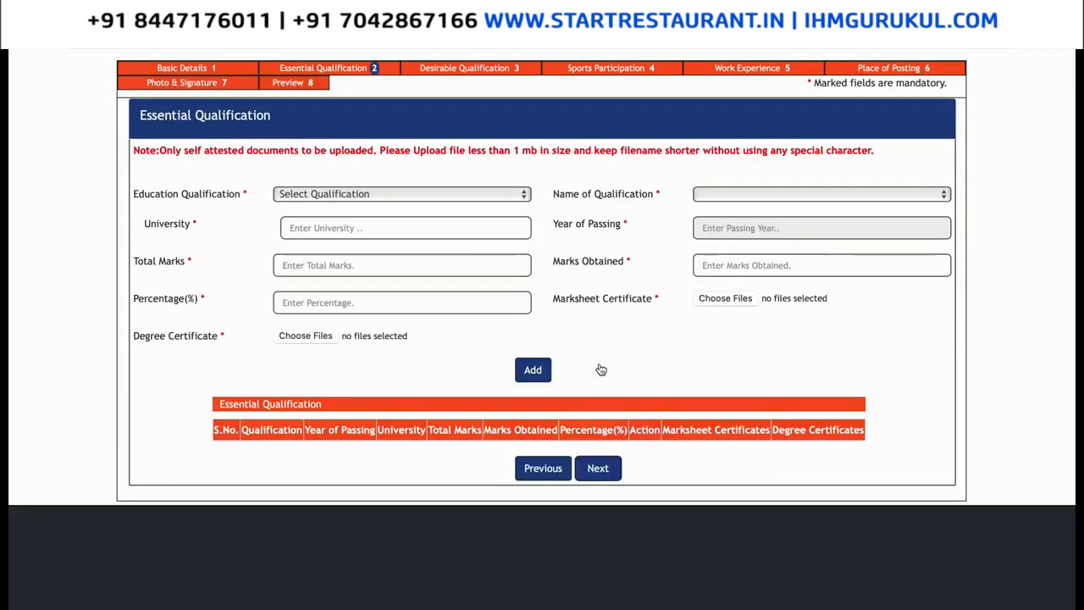
click(405, 202)
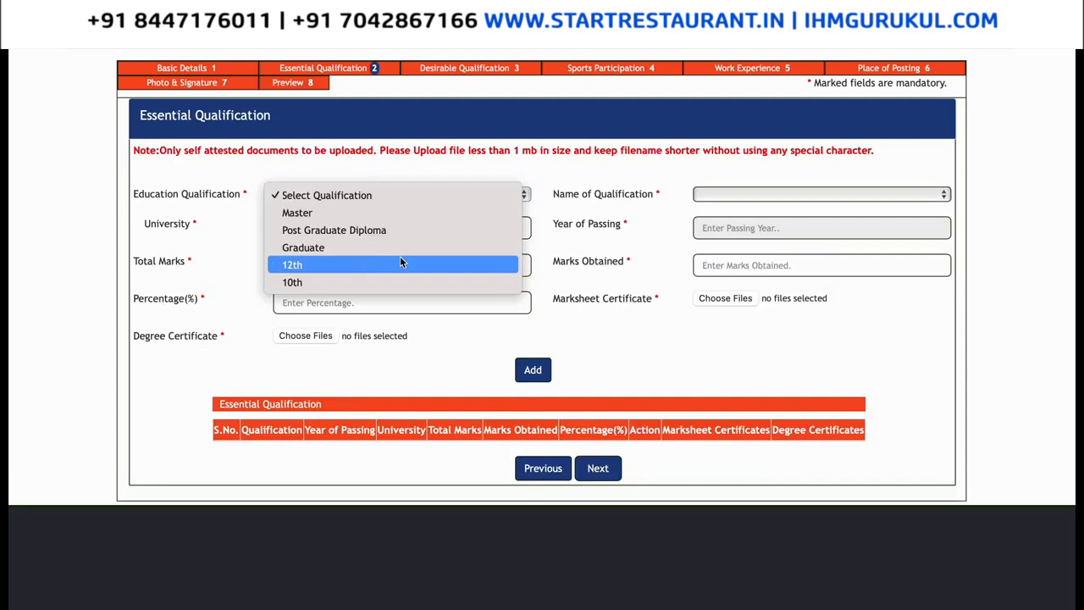
click(629, 216)
click(390, 227)
text(Delhi Universi)
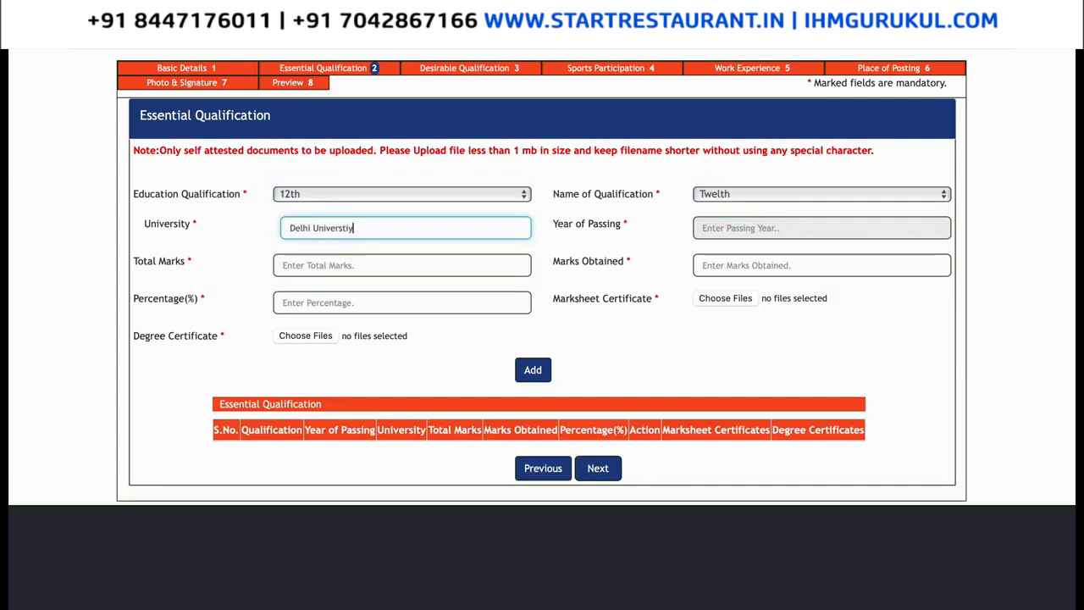
text(ty)
Set the 12th passing date to 02-03-2004 and enter marks 570 and 600.
click(769, 228)
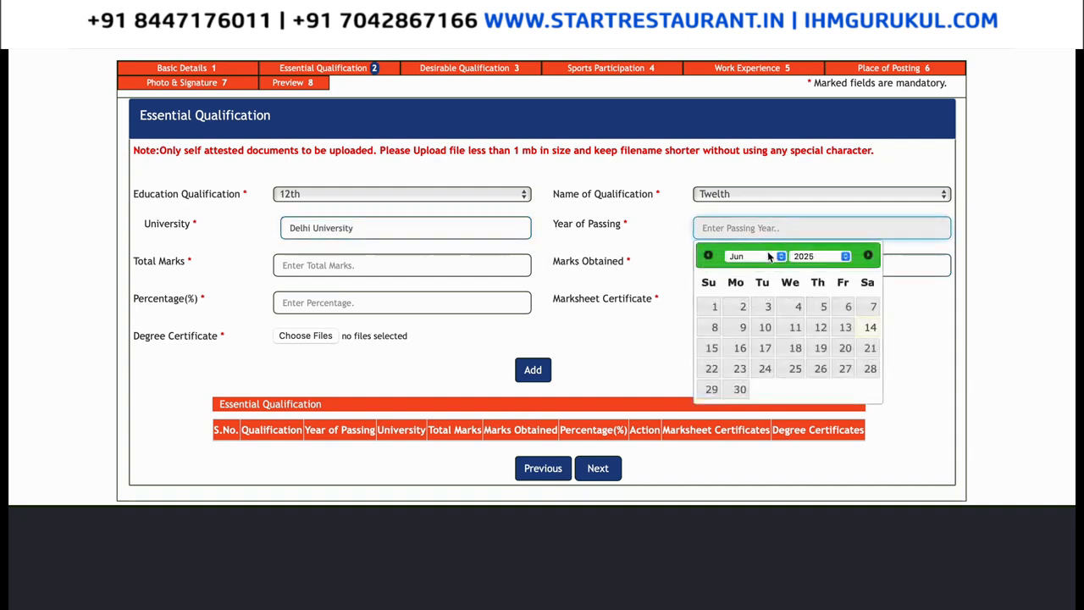
click(832, 258)
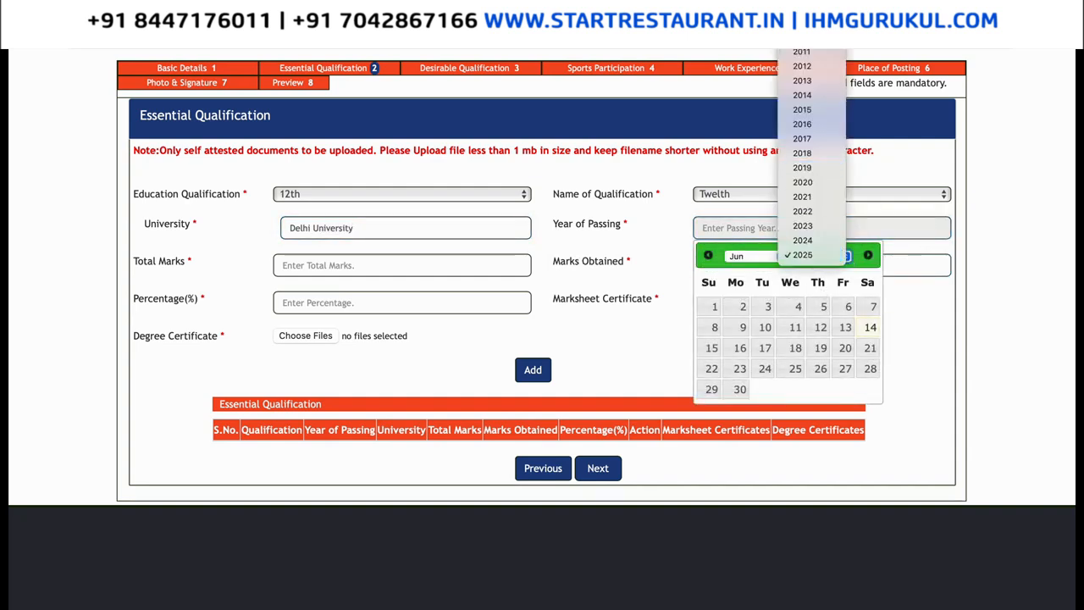
scroll(796, 195, up, 6)
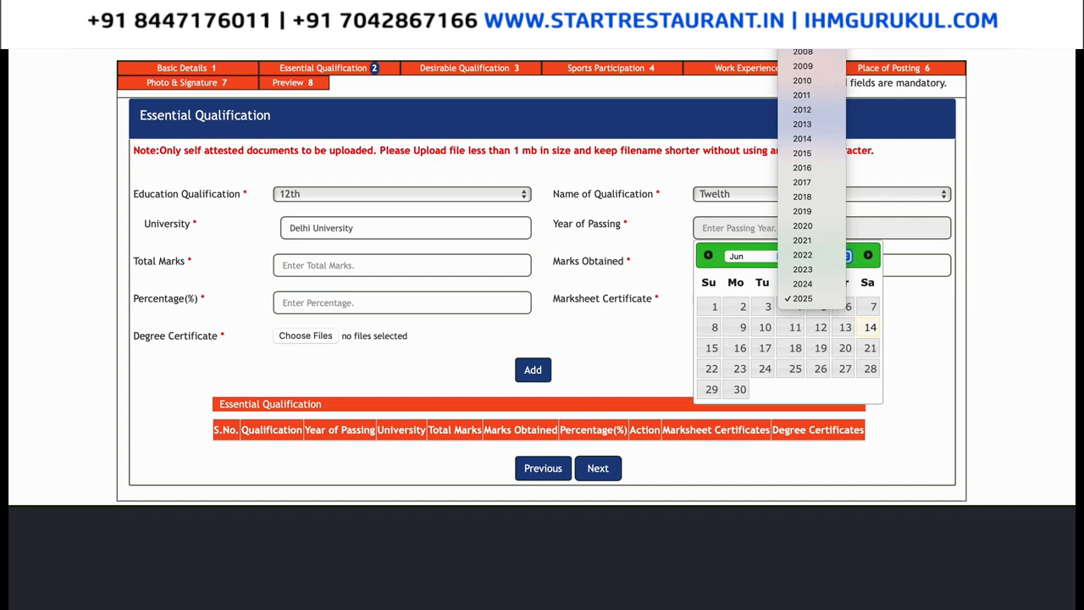
click(780, 224)
click(754, 256)
click(773, 198)
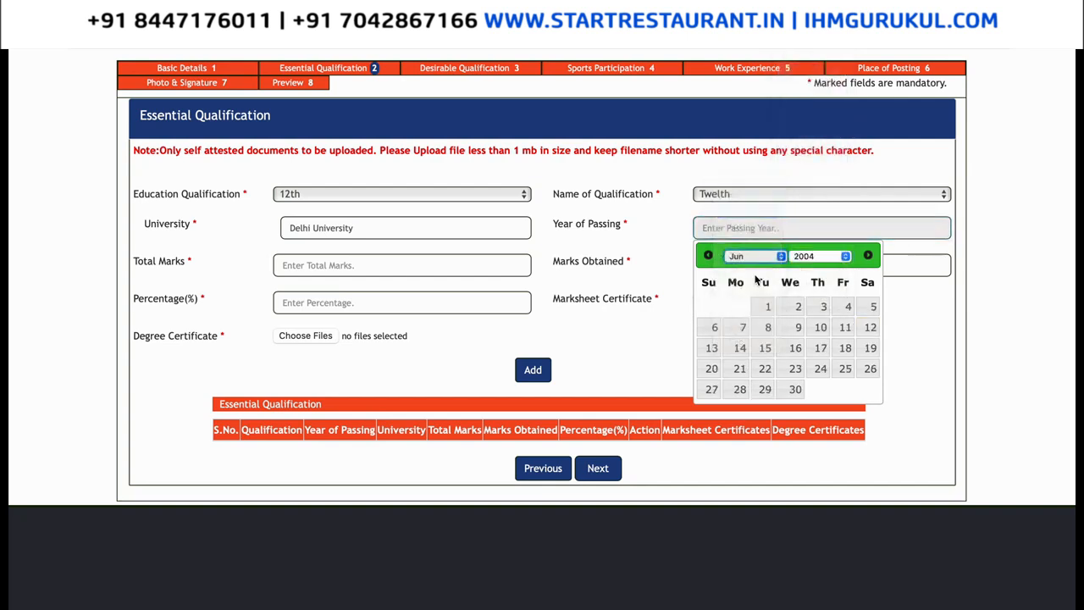
click(765, 306)
click(414, 268)
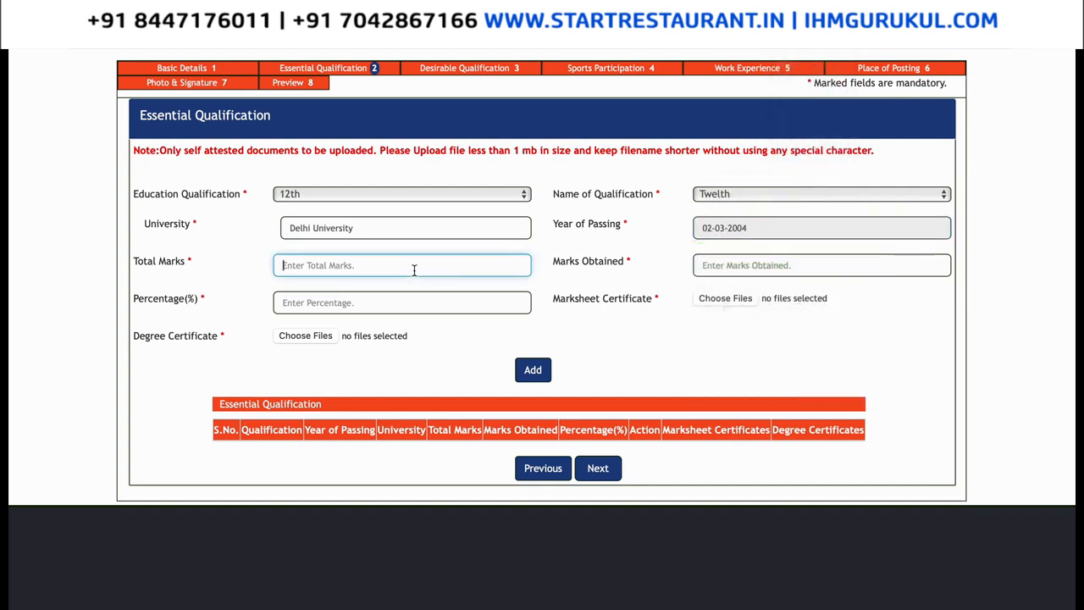
text(570)
key(Tab)
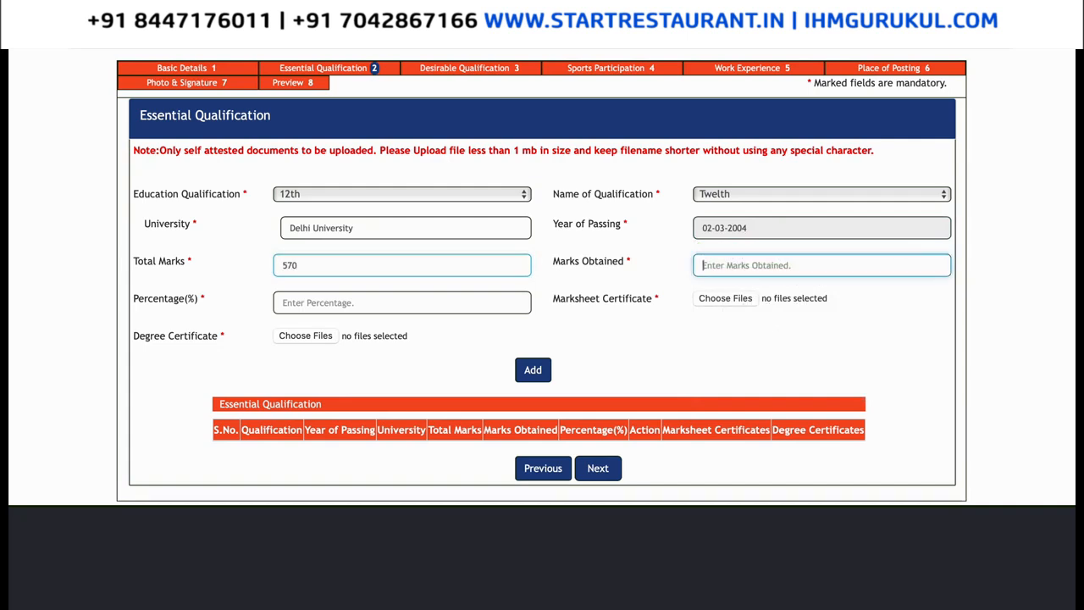
text(600)
click(349, 295)
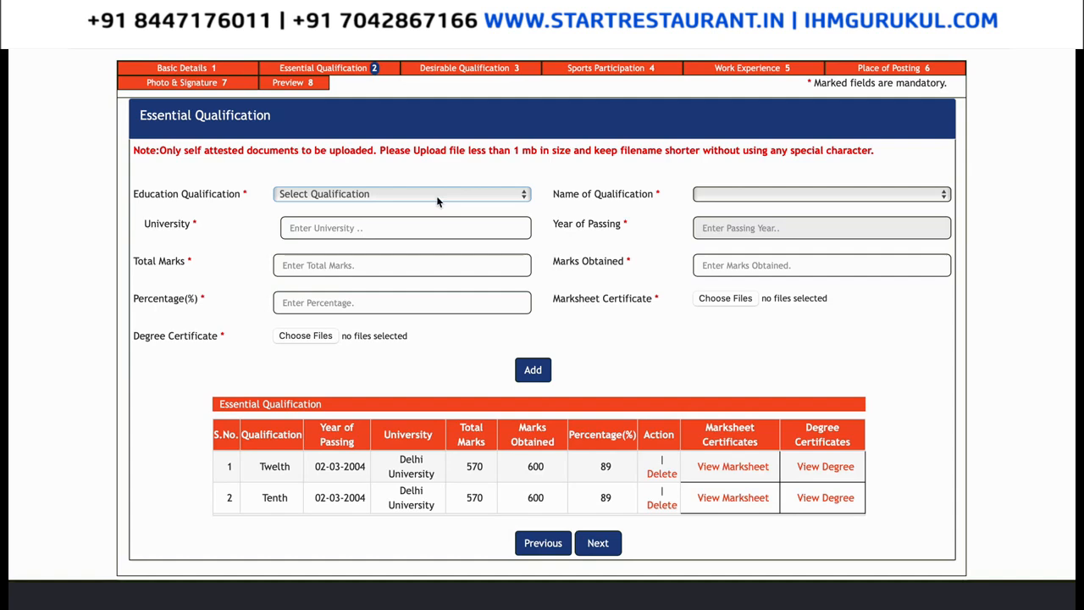
Add a Graduate qualification named BBA Hospitality Management from Delhi University.
click(438, 200)
click(385, 244)
click(726, 197)
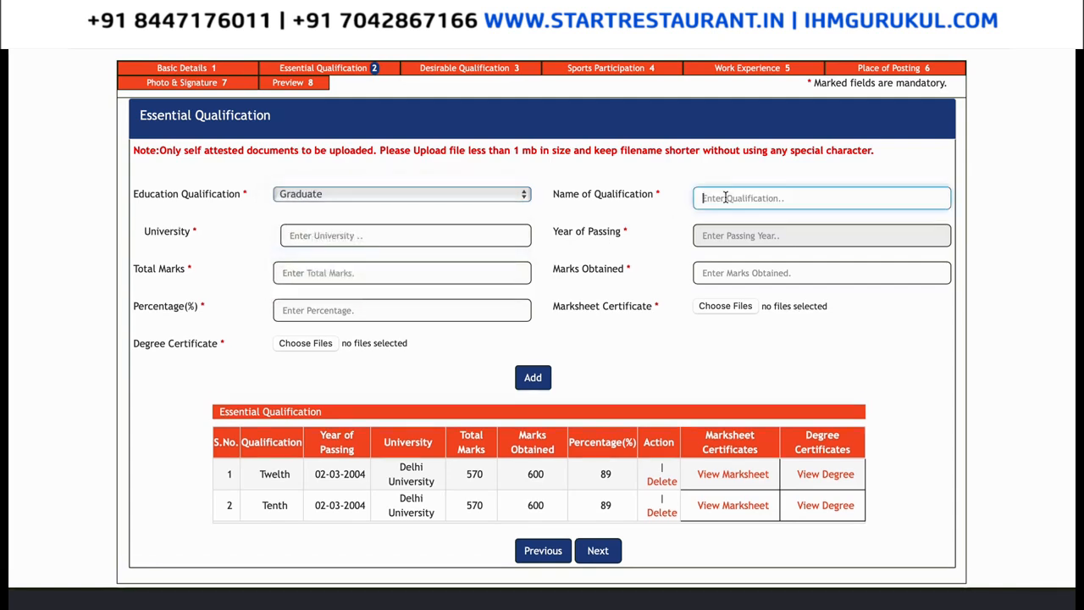
text(BBA)
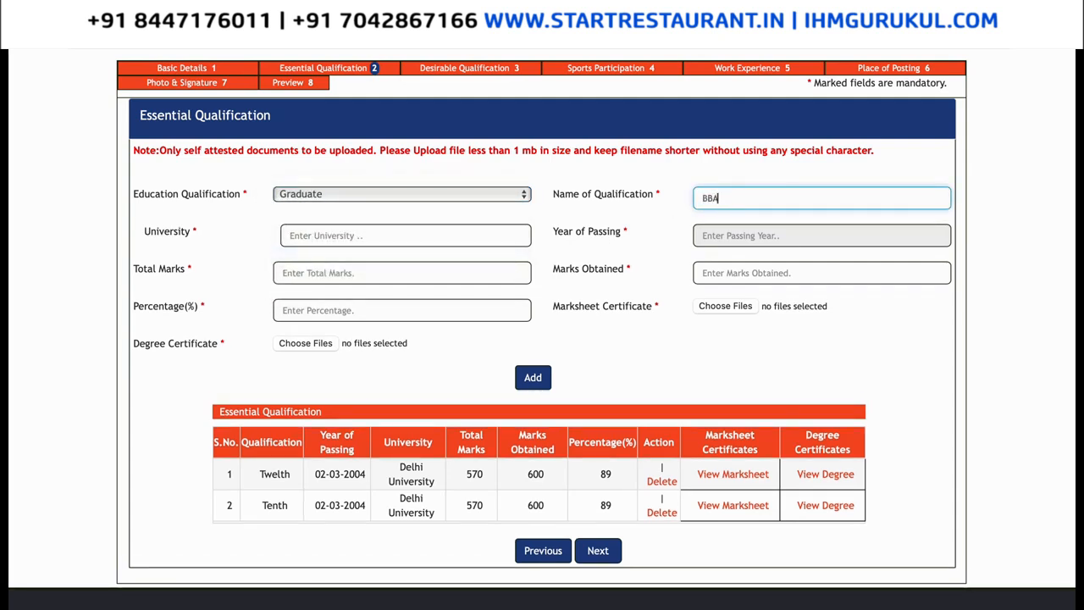
text( Hospitality Management)
click(465, 234)
text(Delhi University)
Set the graduate passing year to 2009 and the month to March.
key(Tab)
click(838, 262)
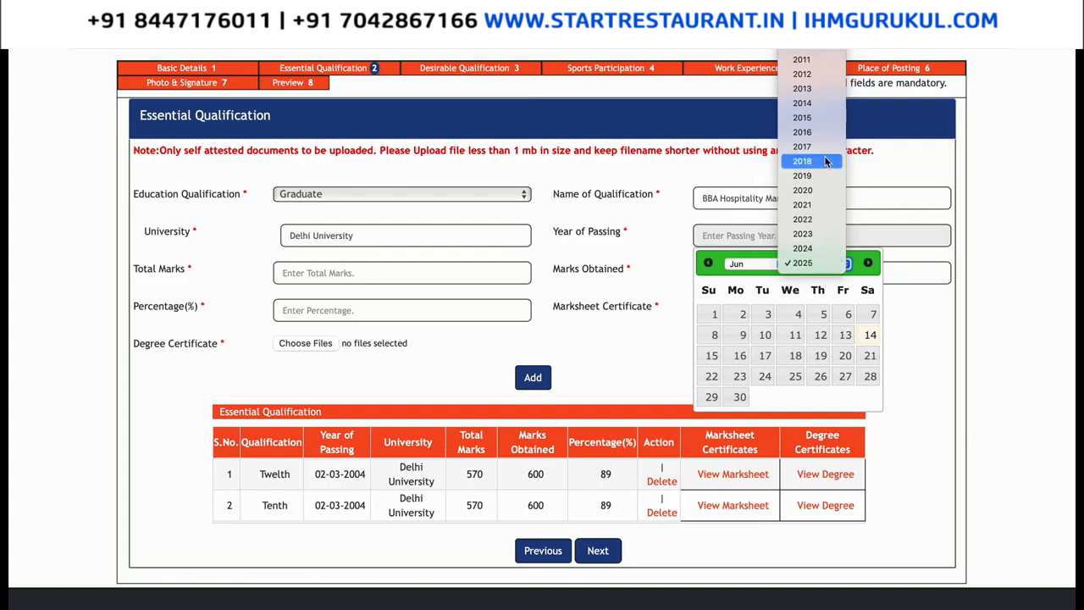
click(802, 31)
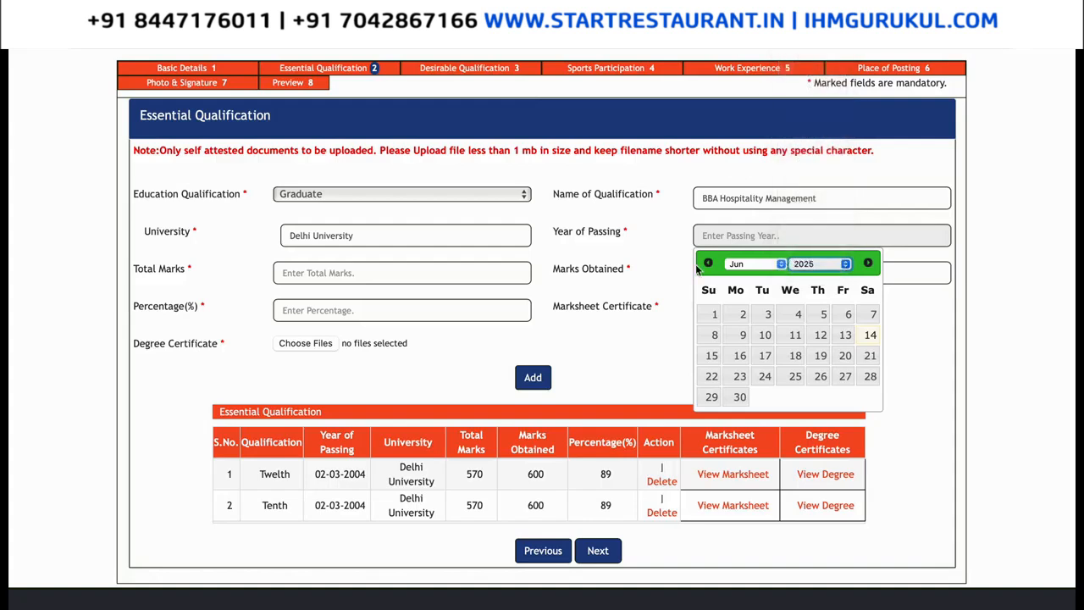
click(754, 265)
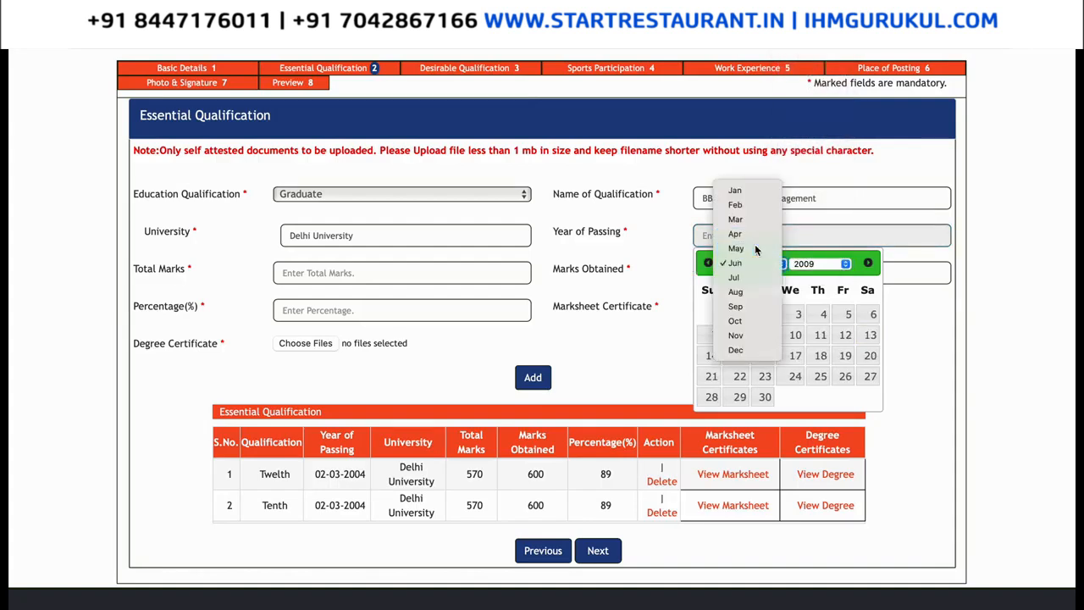
click(753, 247)
click(746, 264)
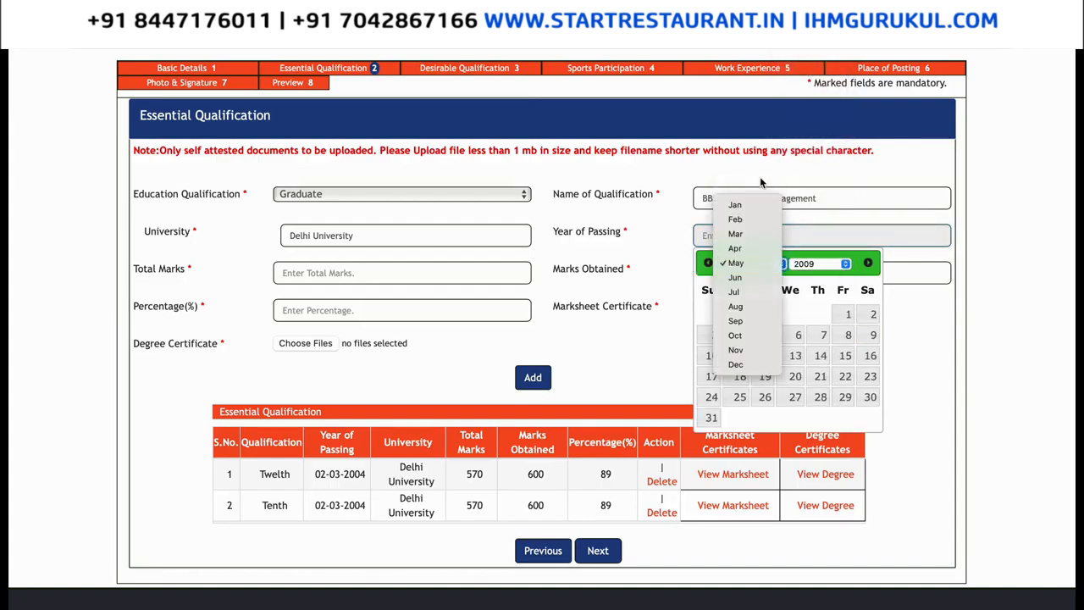
click(748, 234)
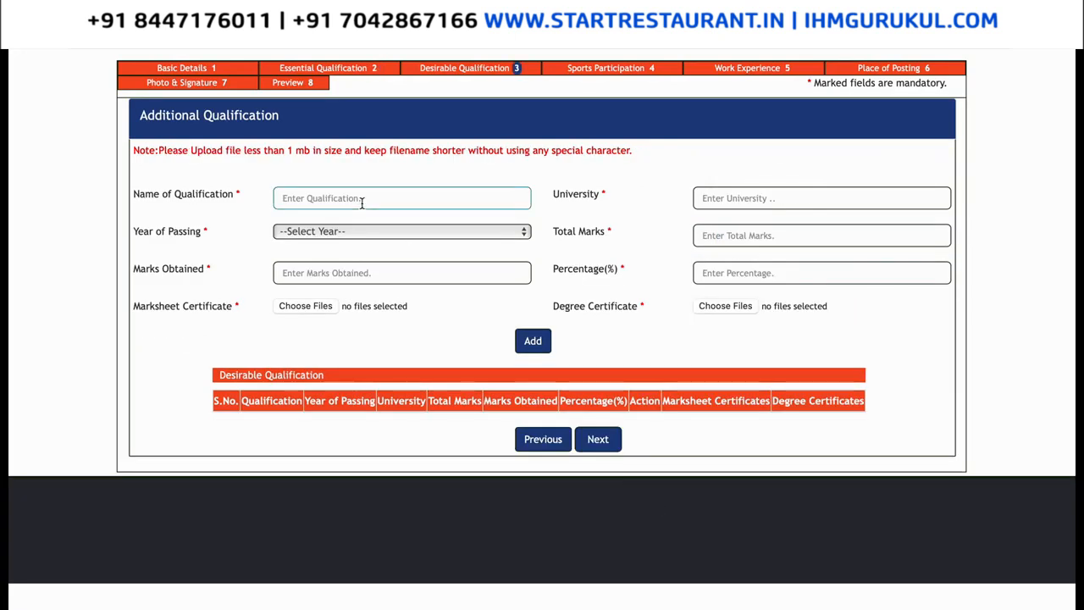
Enter Apprenticeship - Govt. Hospitality Management, Delhi University, passed in 2010.
click(362, 202)
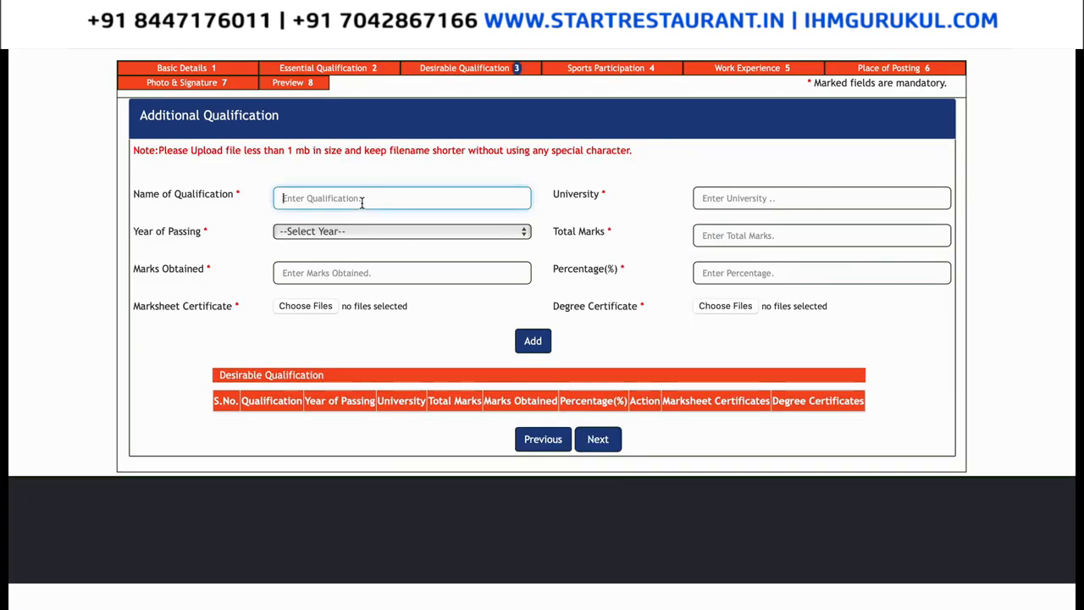
text(Appren)
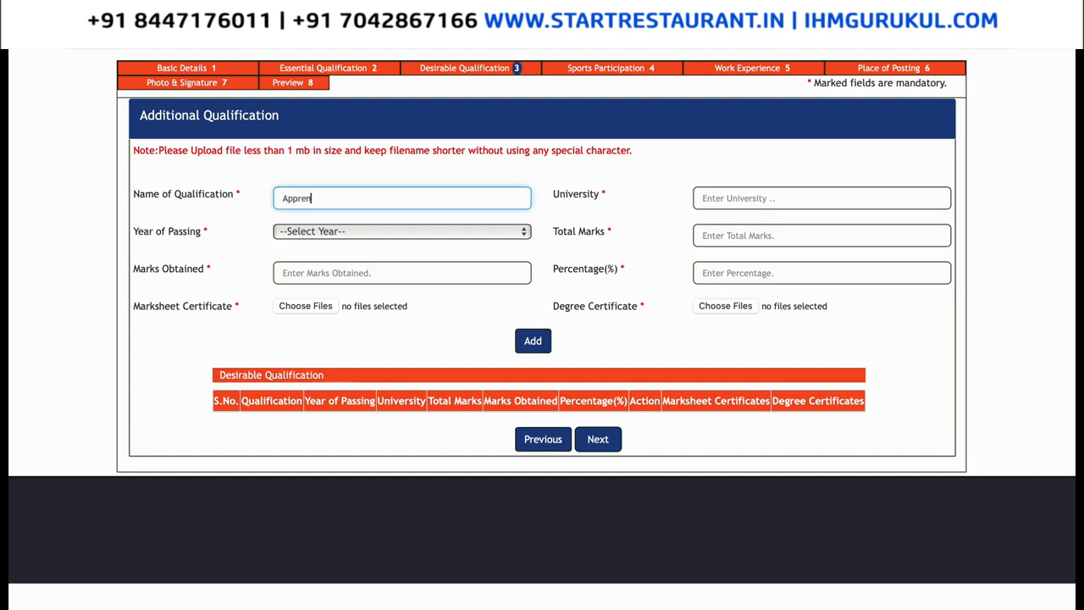
text(ticeship - Govt. Hospit)
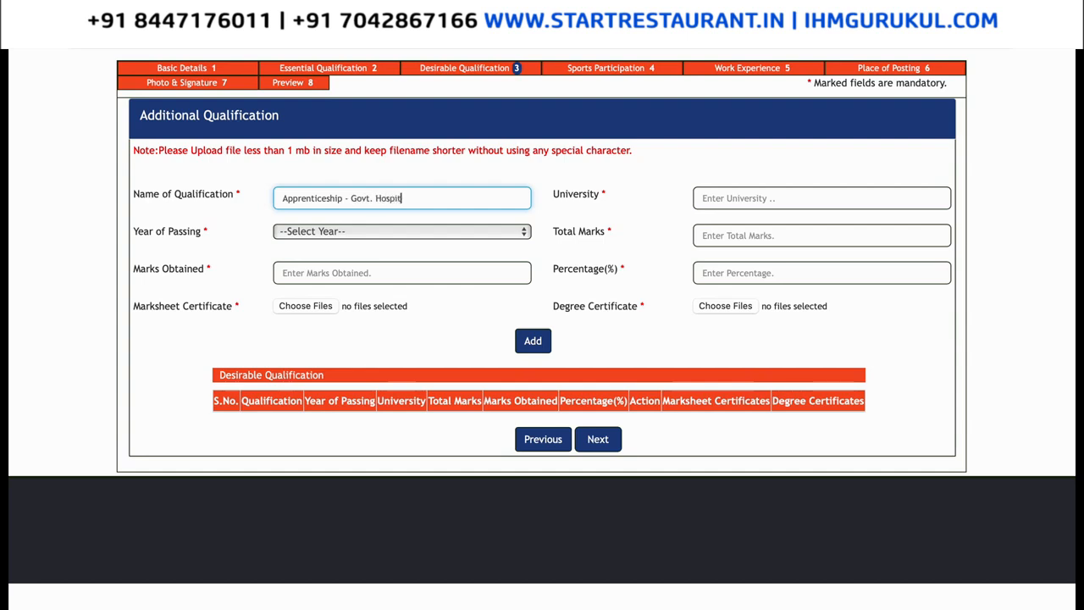
text(ality Management)
click(719, 197)
text(Delhi Uni)
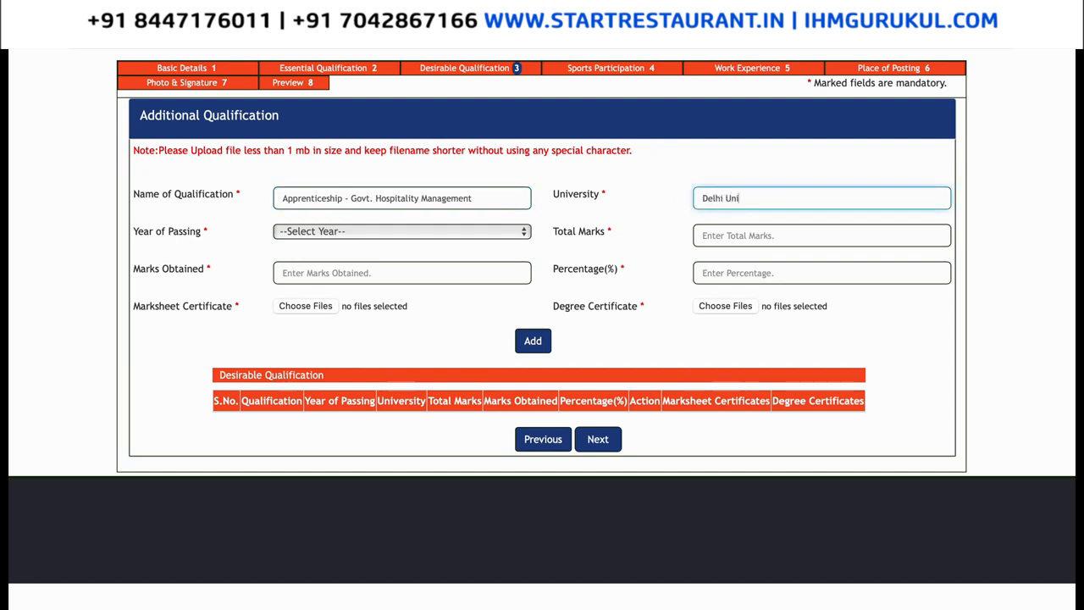
text(versity)
click(493, 231)
scroll(399, 413, down, 5)
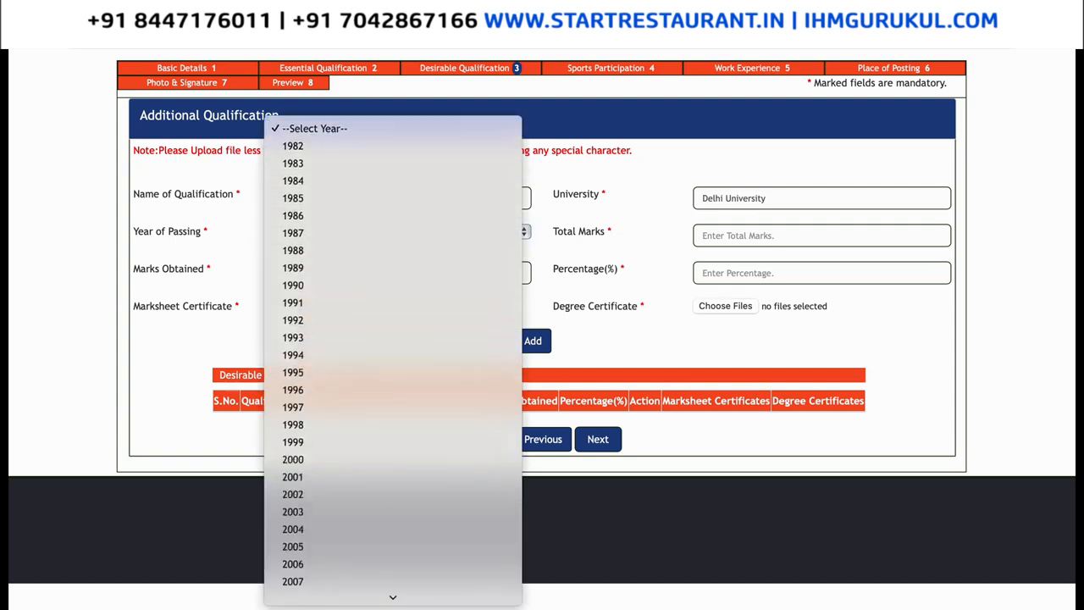
click(370, 562)
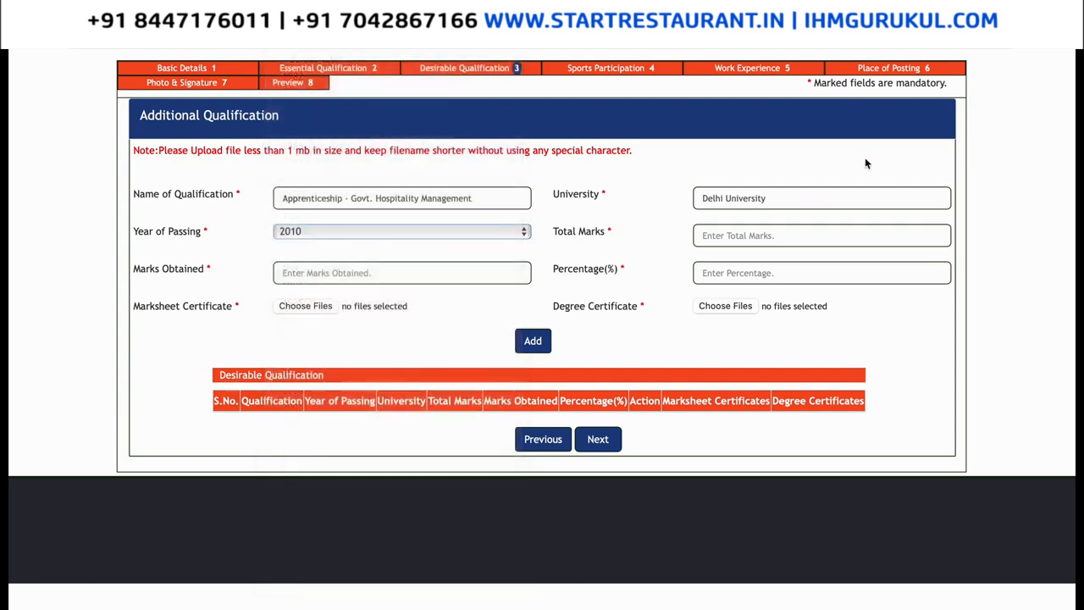
Enter total marks 600, marks obtained 570 and percentage 89.
click(739, 227)
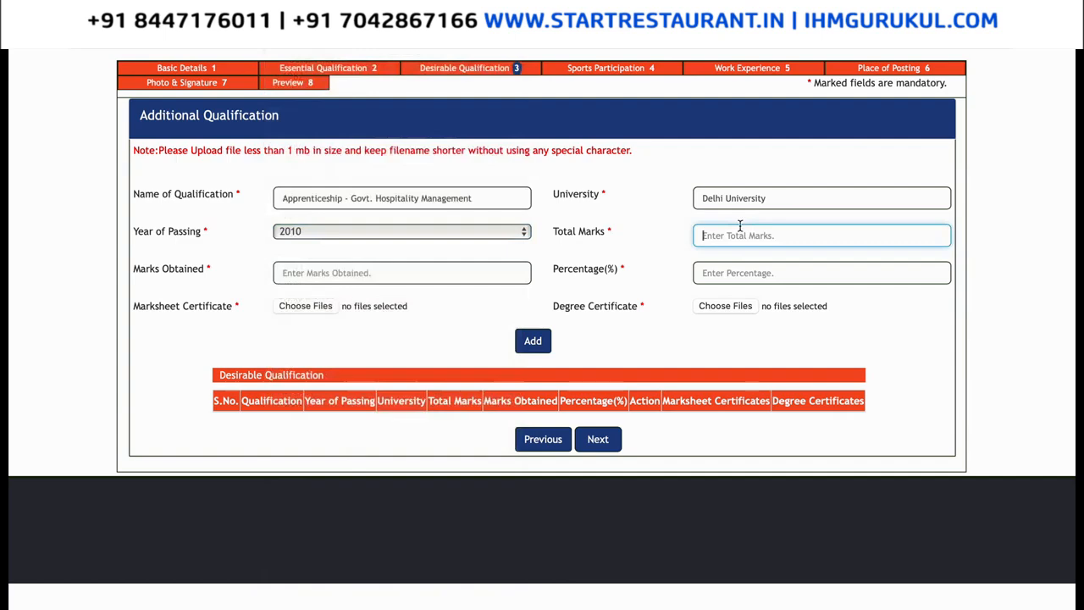
text(500)
key(Tab)
click(746, 233)
key(BackSpace)
key(BackSpace)
key(BackSpace)
text(600)
click(520, 272)
text(570)
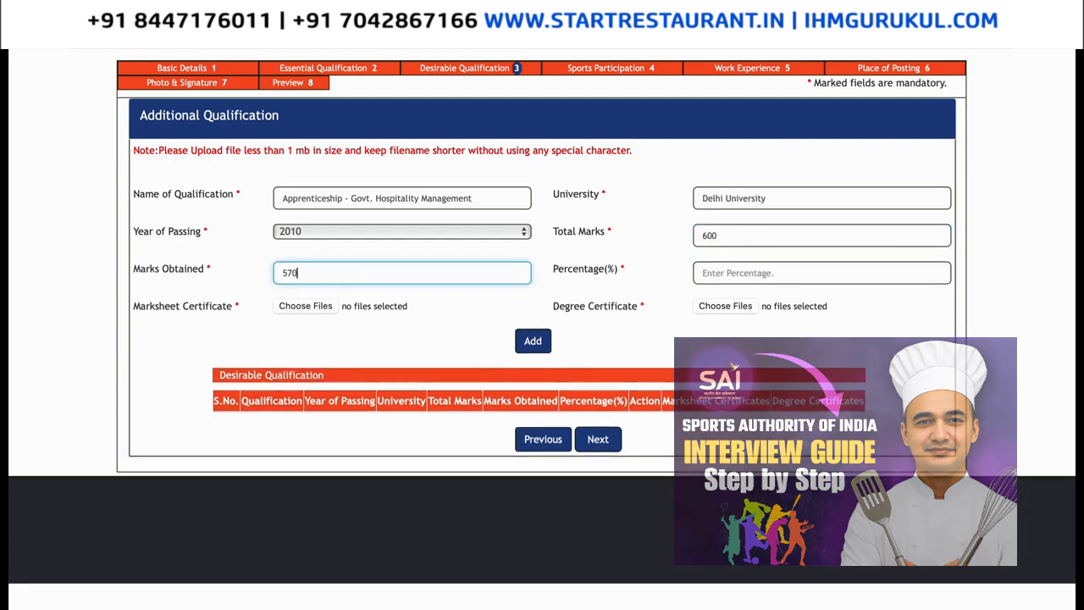
click(745, 278)
text(89)
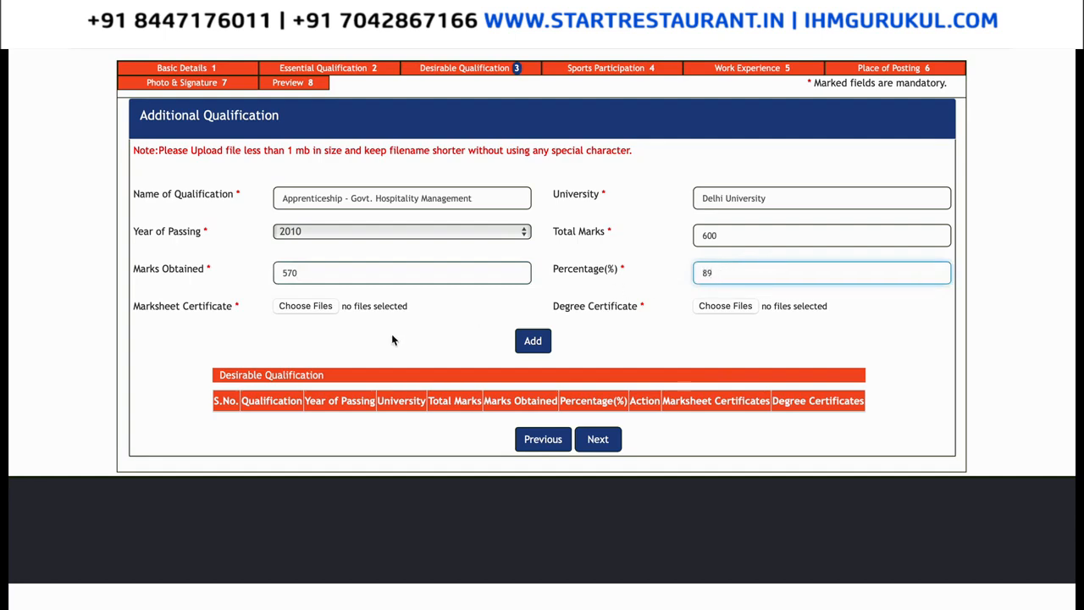
click(324, 307)
Attach Arabic Dishes Index.pdf as marksheet and degree certificate, then add the apprenticeship entry.
double_click(437, 378)
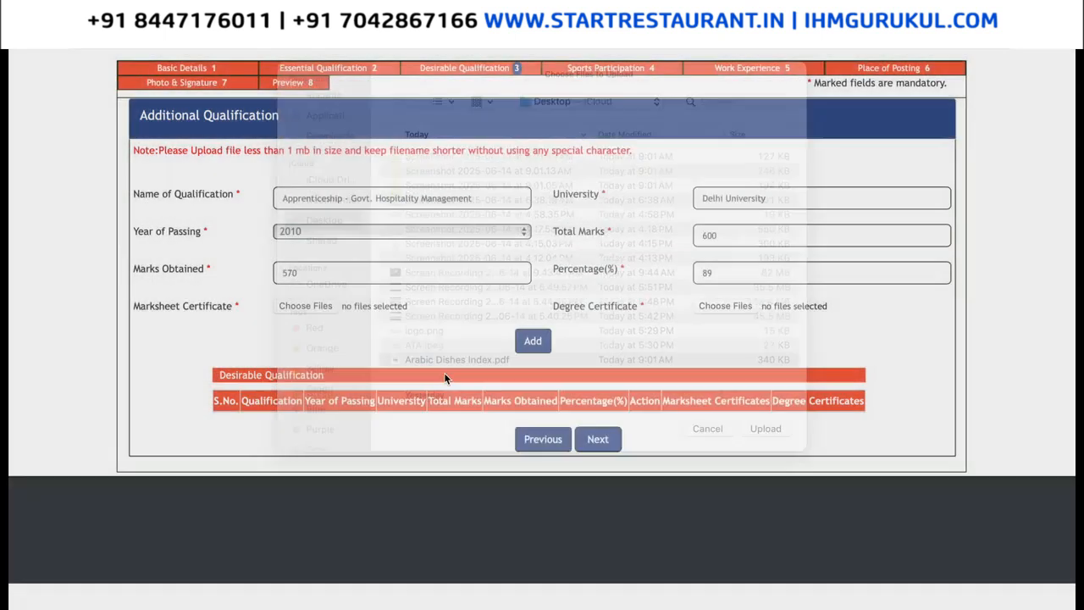
click(717, 307)
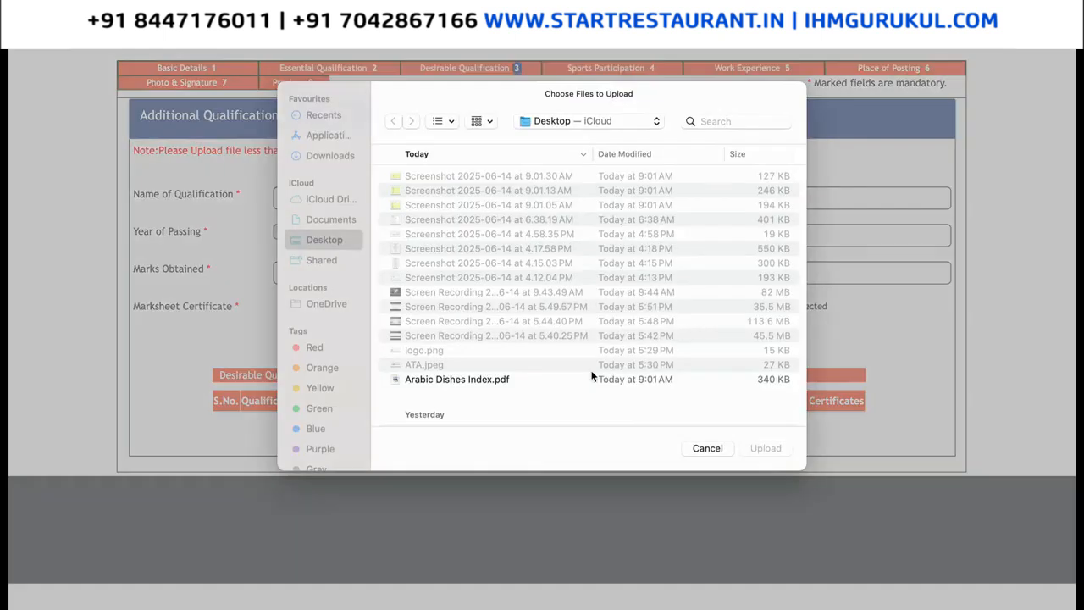
double_click(534, 381)
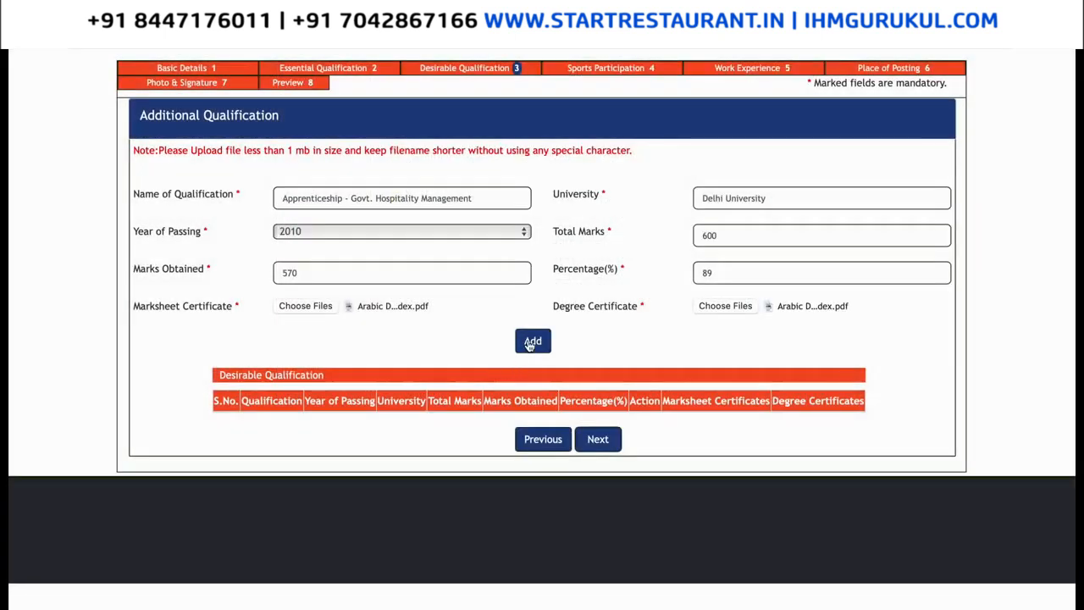
click(529, 341)
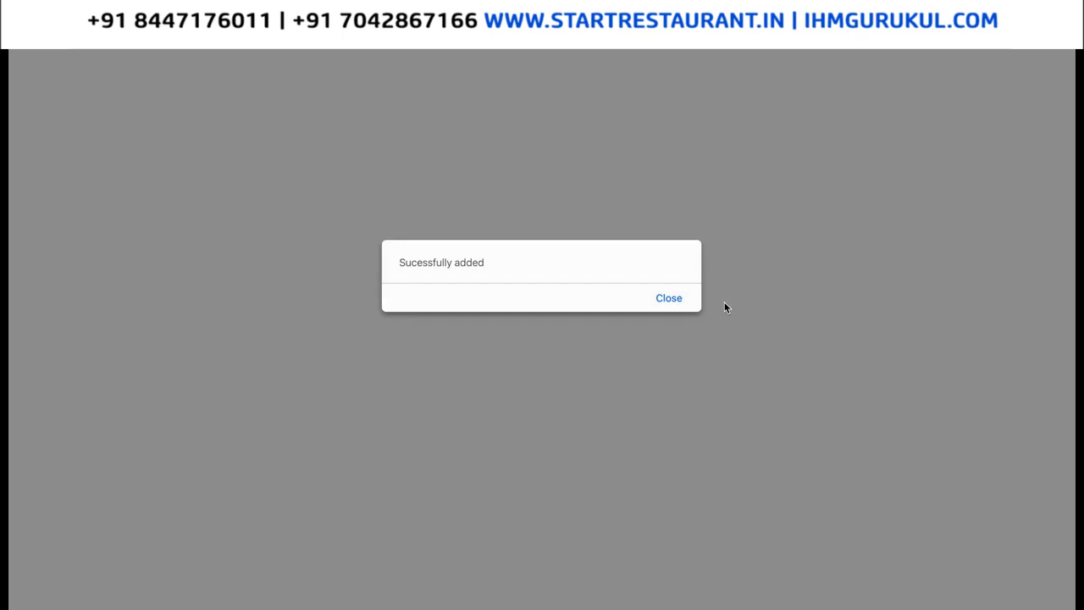
click(668, 300)
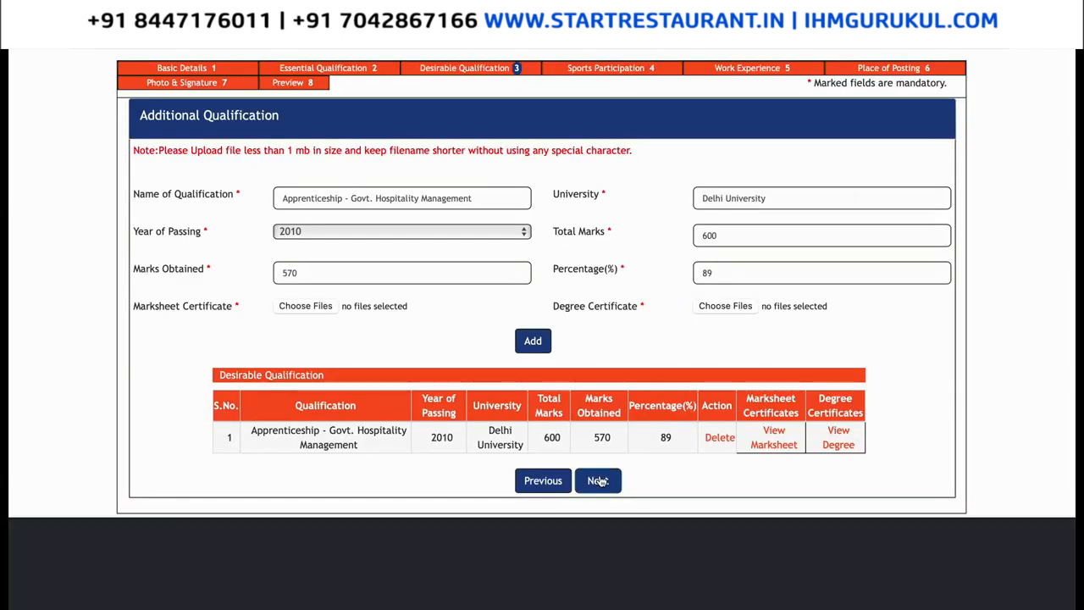
click(598, 481)
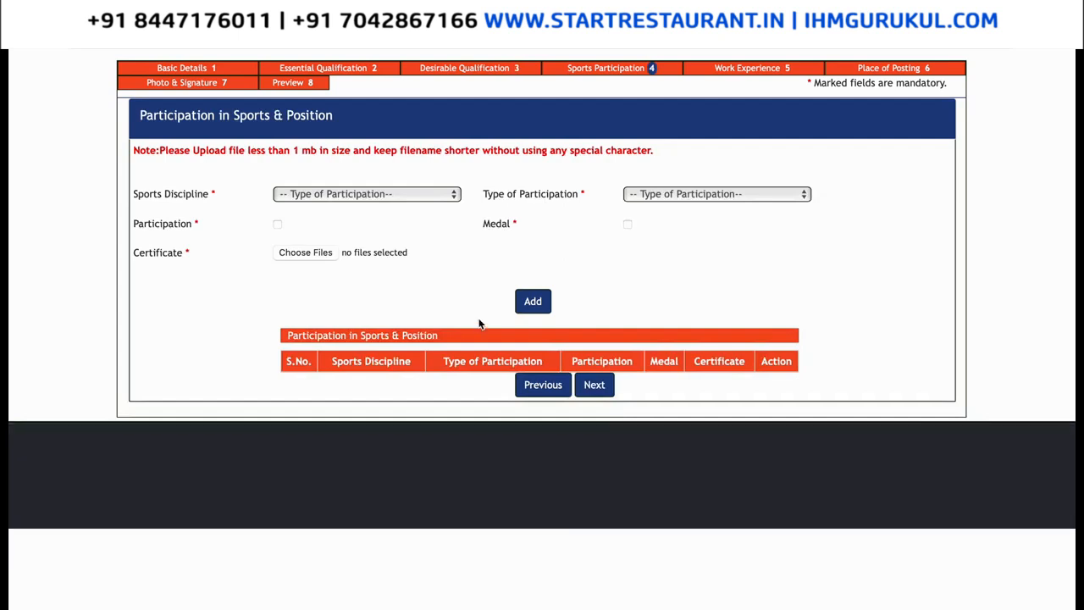
Add a Boxing, National participation entry with Arabic Dishes Index.pdf as its certificate.
click(372, 198)
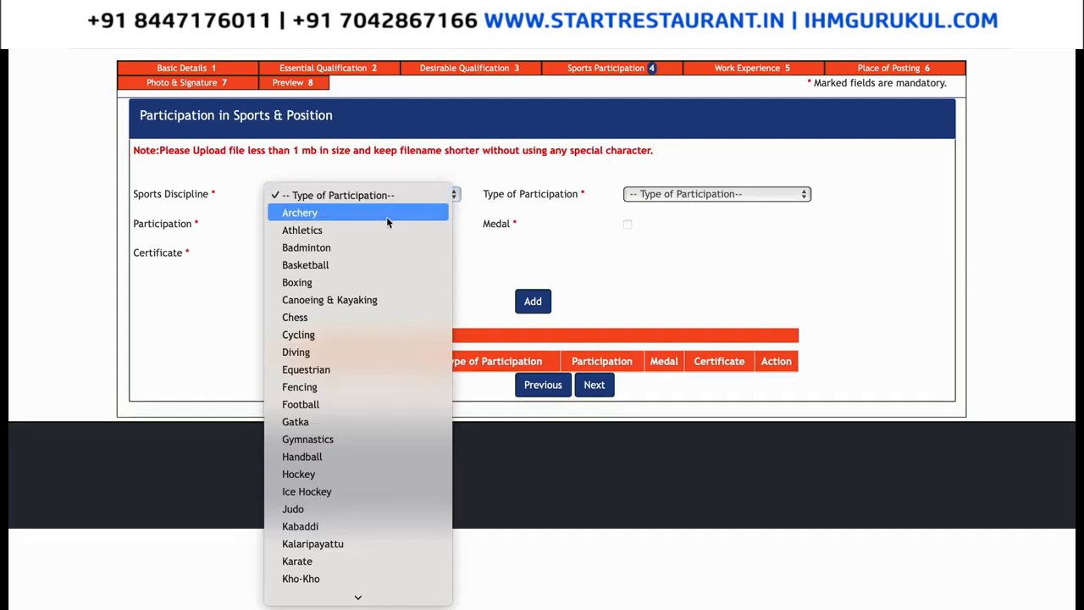
click(376, 288)
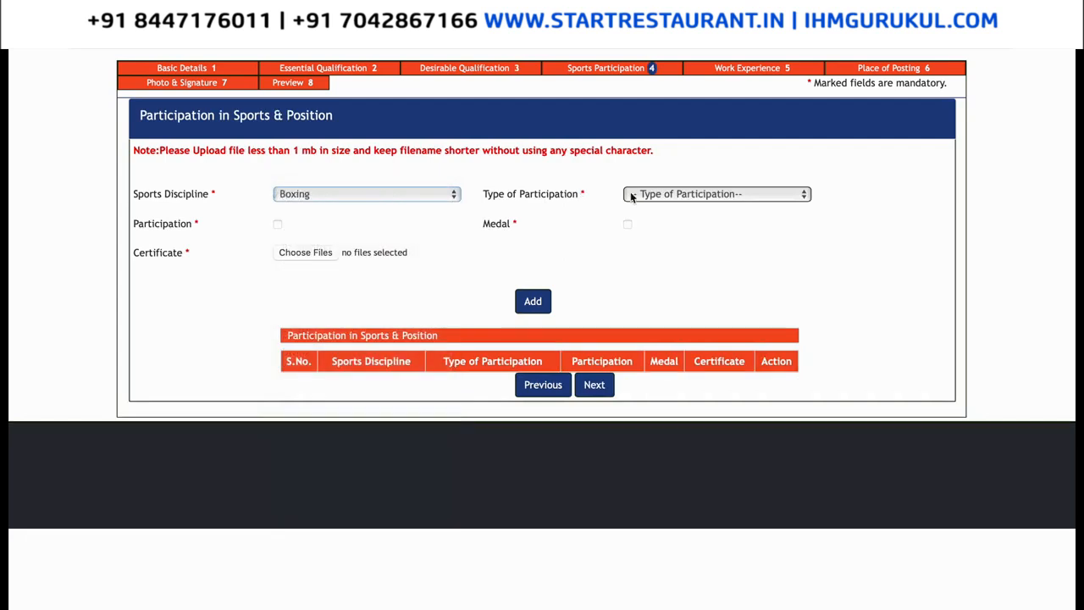
click(653, 193)
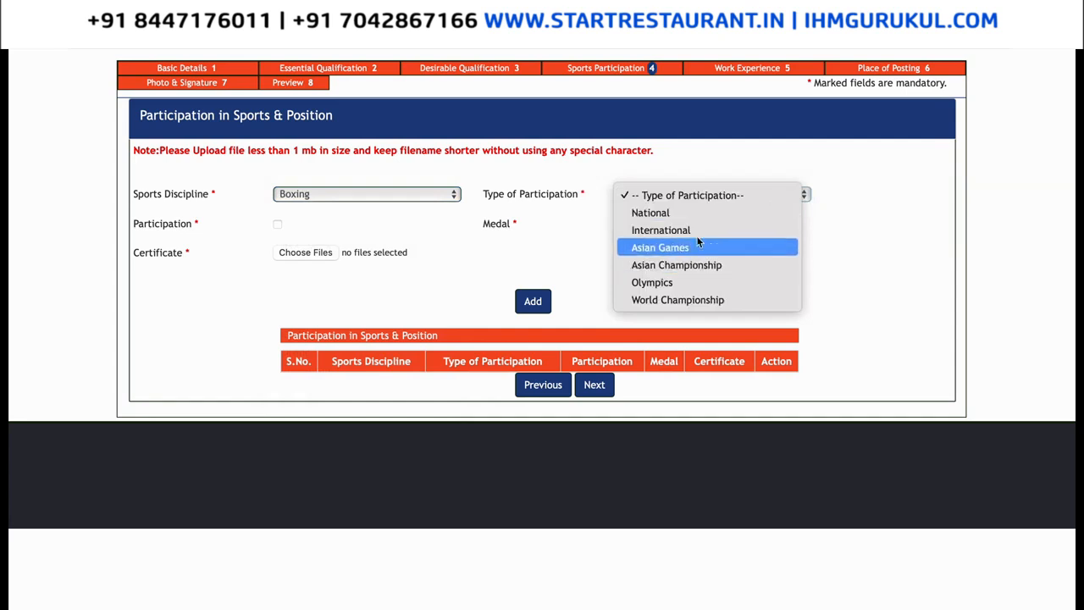
click(698, 213)
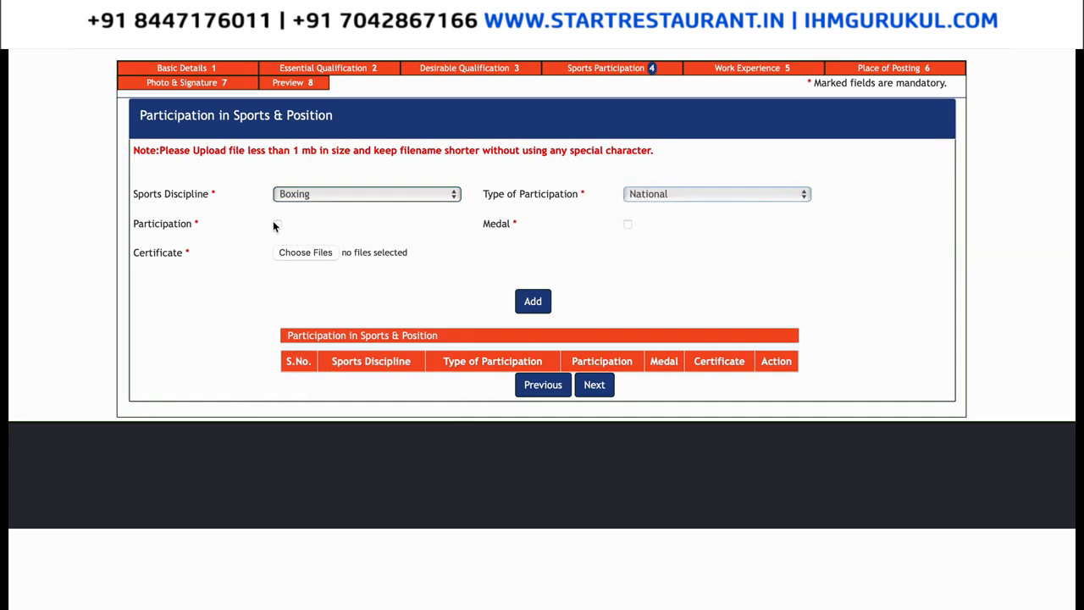
click(277, 224)
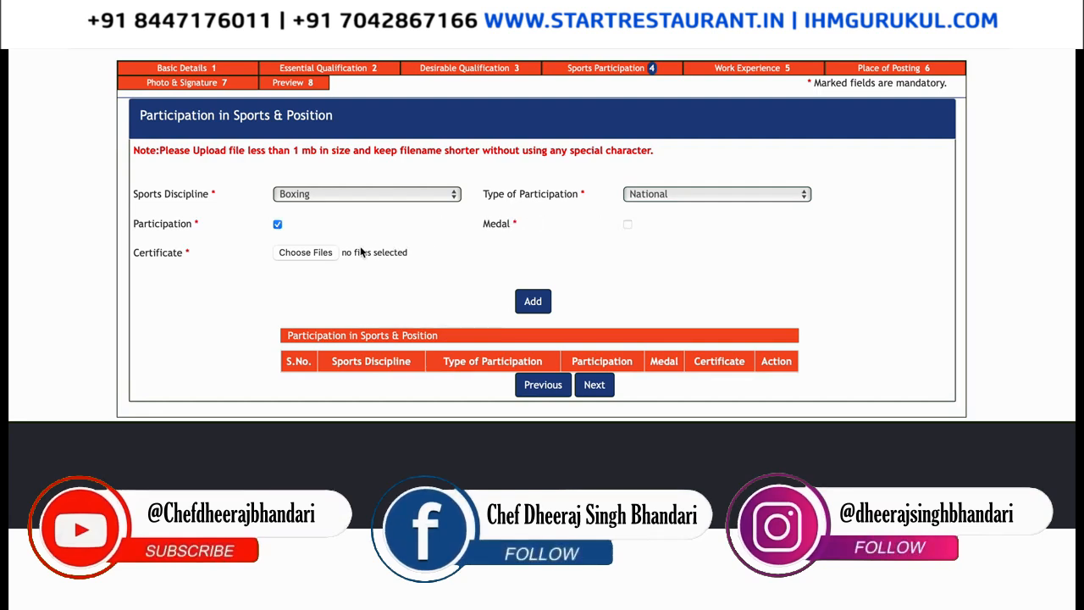
click(318, 256)
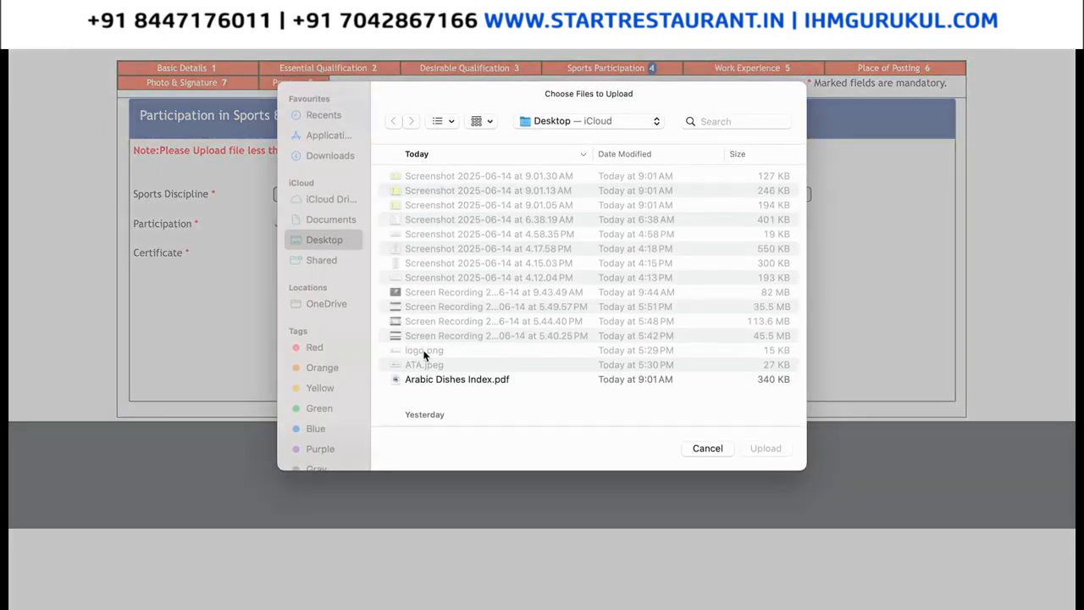
click(431, 381)
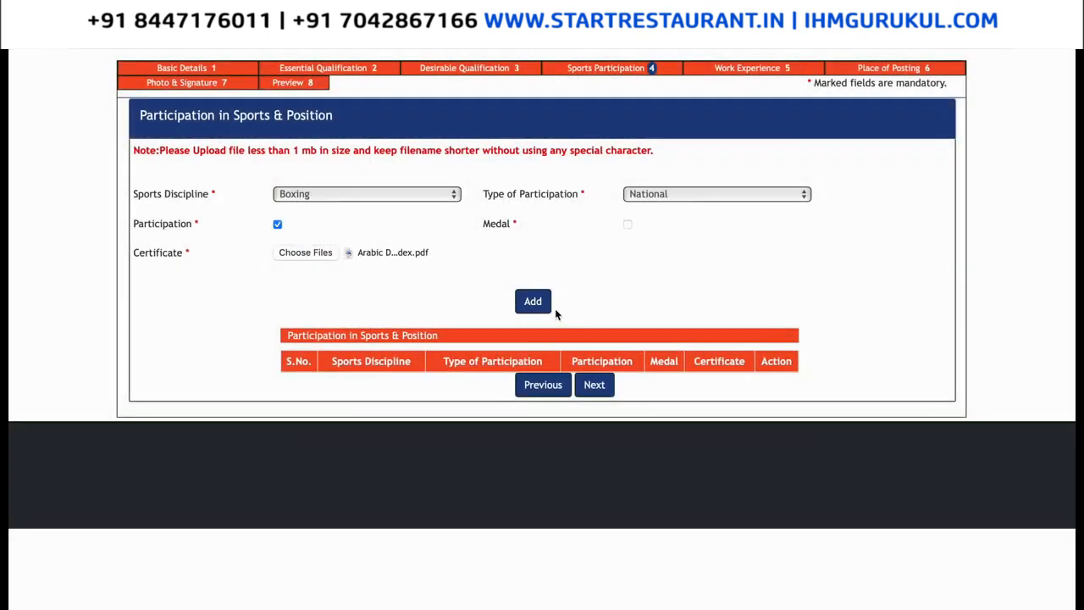
click(532, 303)
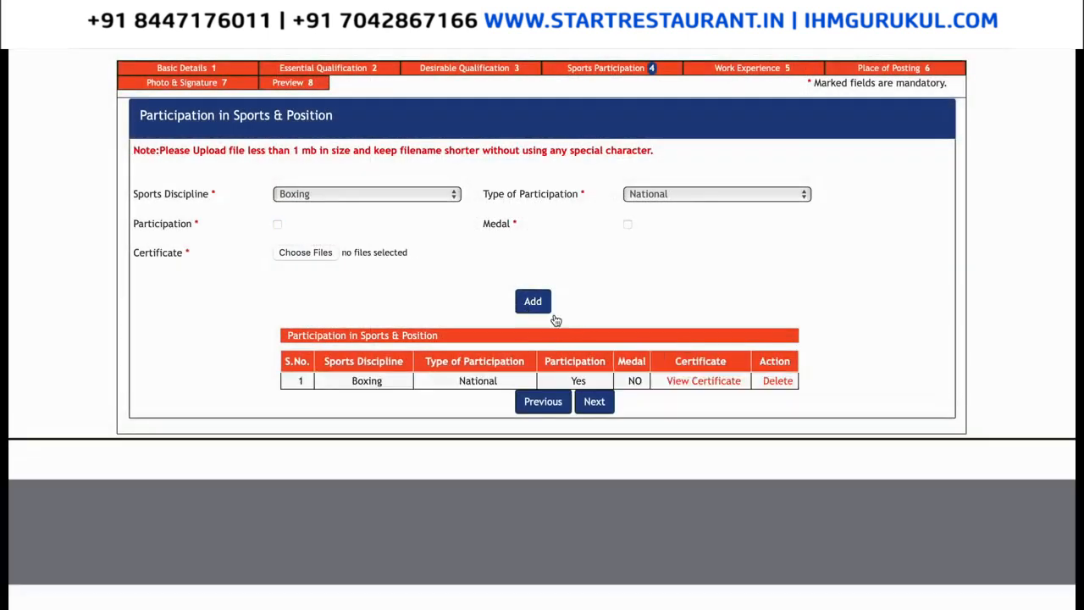
click(593, 404)
Enter 'Billionaire chef Media Pvt. Ltd' as the organization and 'Head Chef' as the post held.
click(361, 197)
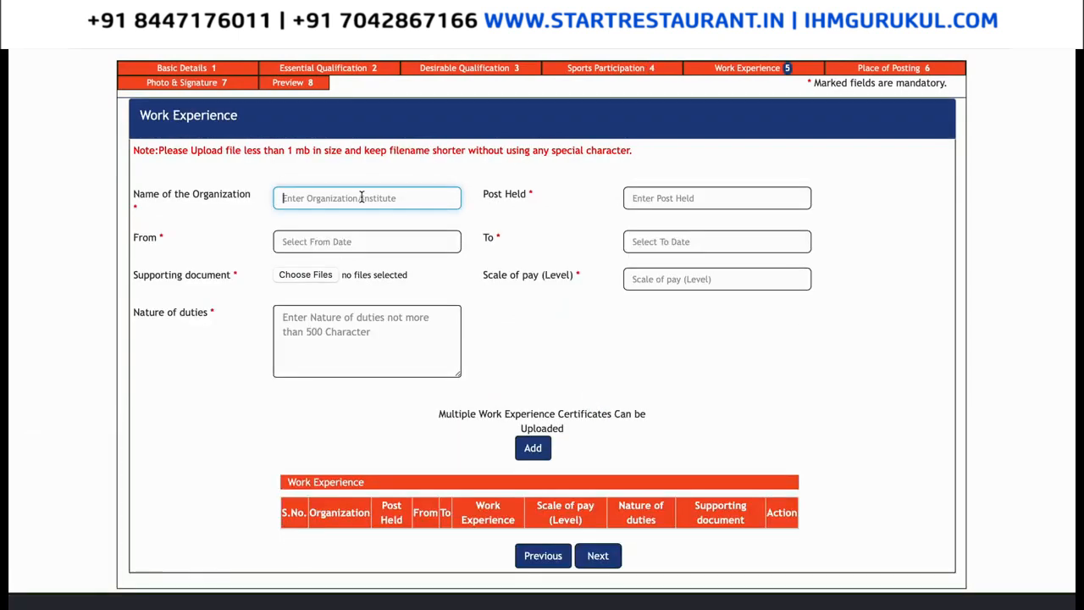
text(bill)
key(BackSpace)
text(Billionaire chef)
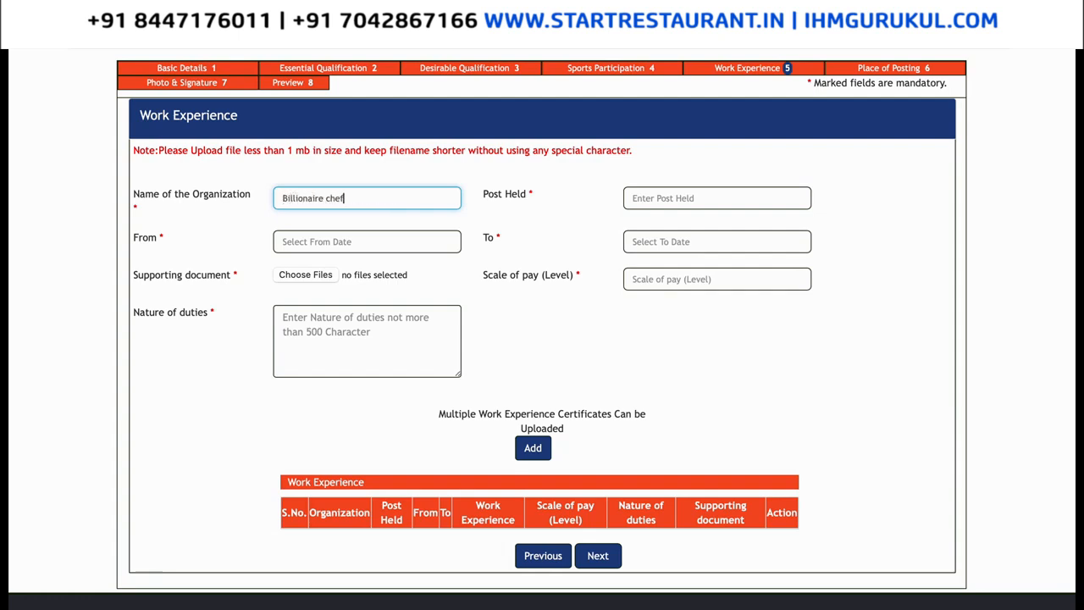
text( media)
key(BackSpace)
key(BackSpace)
key(BackSpace)
key(BackSpace)
key(BackSpace)
key(BackSpace)
key(BackSpace)
key(BackSpace)
key(BackSpace)
key(BackSpace)
key(BackSpace)
key(BackSpace)
key(BackSpace)
key(BackSpace)
key(BackSpace)
key(BackSpace)
key(BackSpace)
key(BackSpace)
key(BackSpace)
key(BackSpace)
text(Bi)
key(BackSpace)
key(BackSpace)
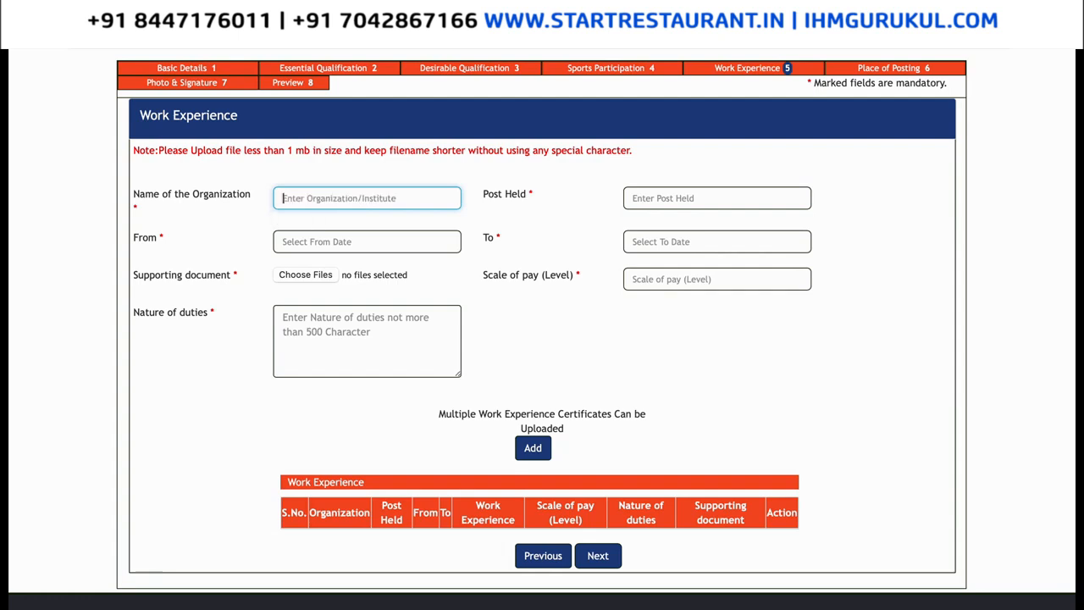
text(Billionaire chef Media Pvt. Ltd)
click(633, 199)
text(He)
key(BackSpace)
key(BackSpace)
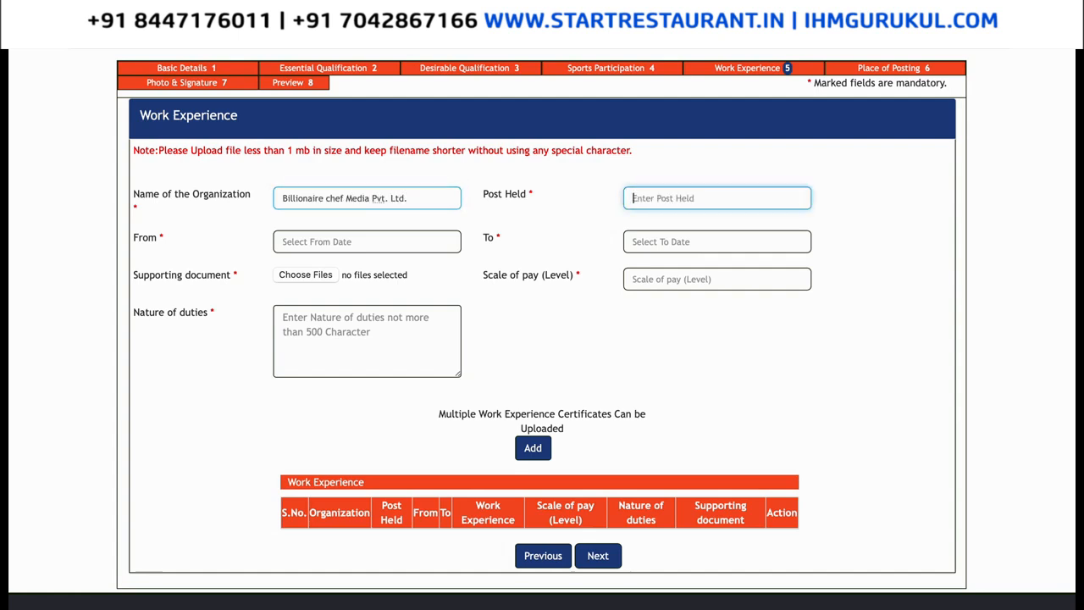
text(Head Chef)
Set the service period from 01-03-2020 to 01-06-2025 using the date pickers.
click(311, 242)
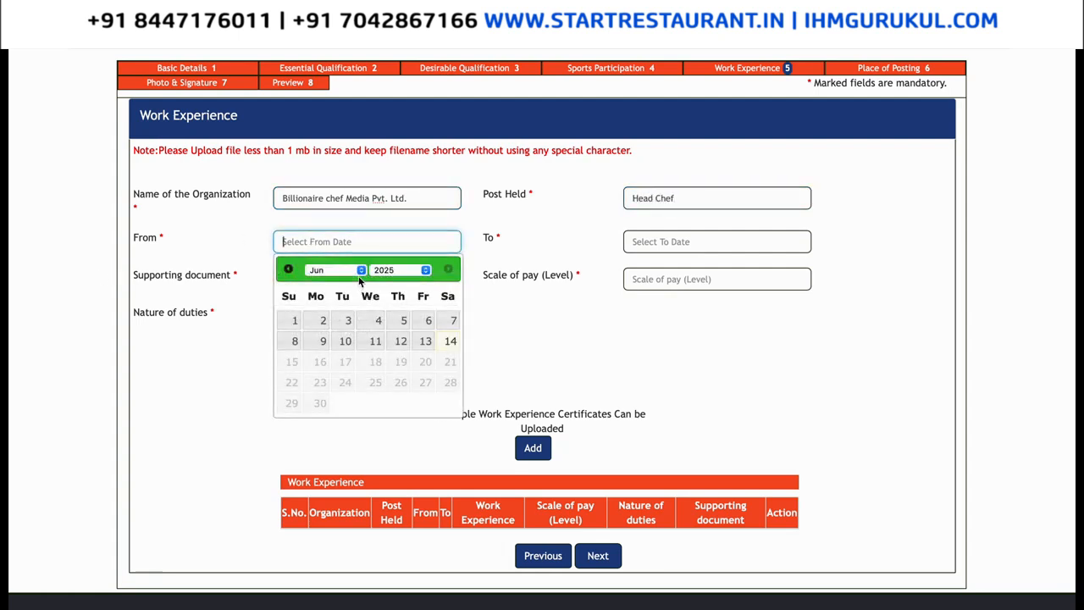
click(424, 270)
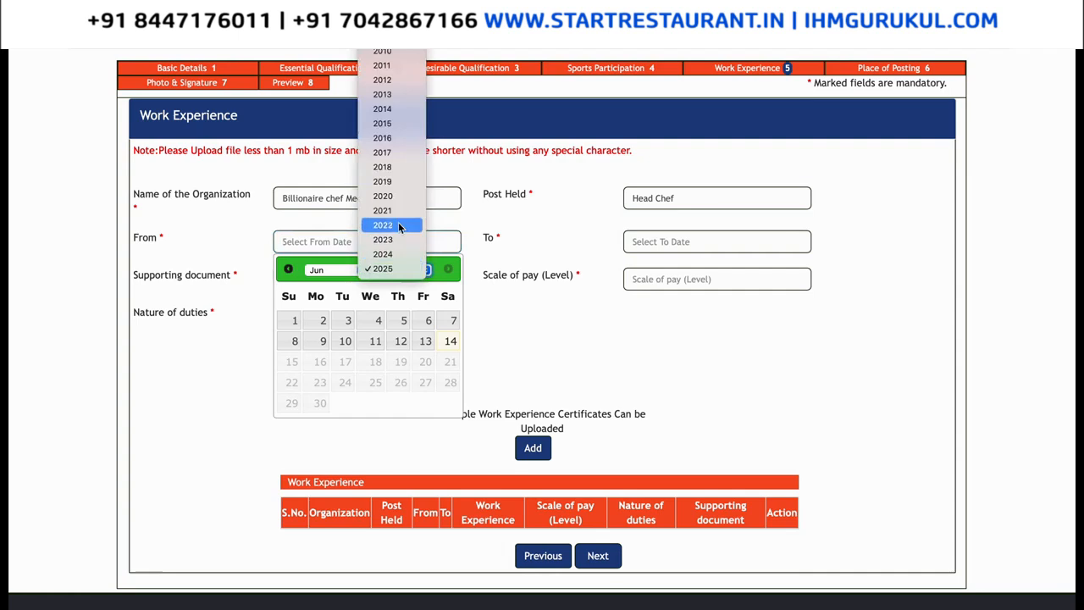
click(398, 197)
click(347, 269)
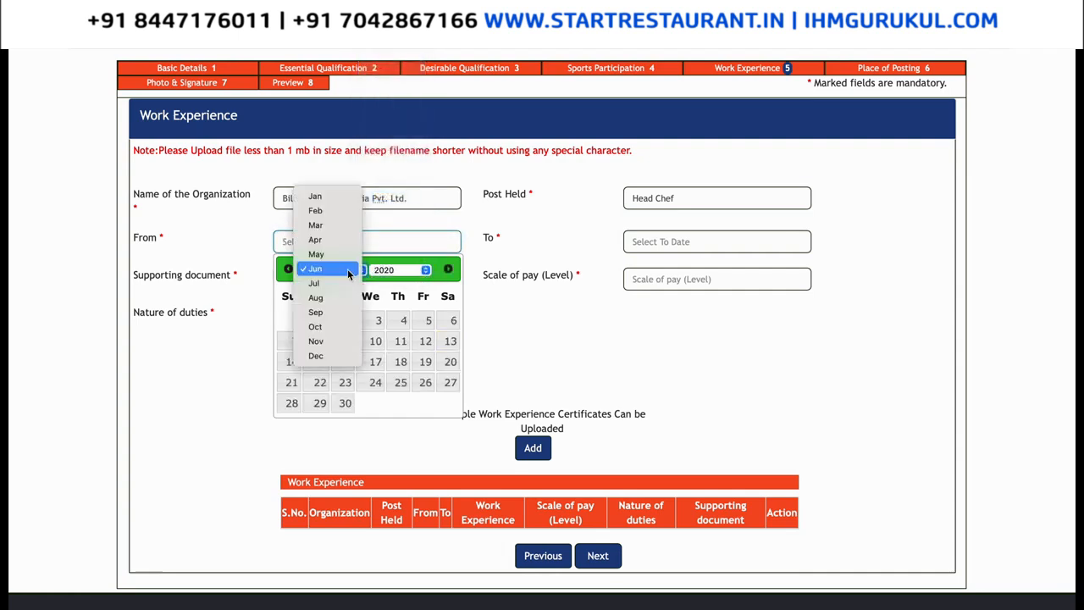
click(342, 227)
click(292, 320)
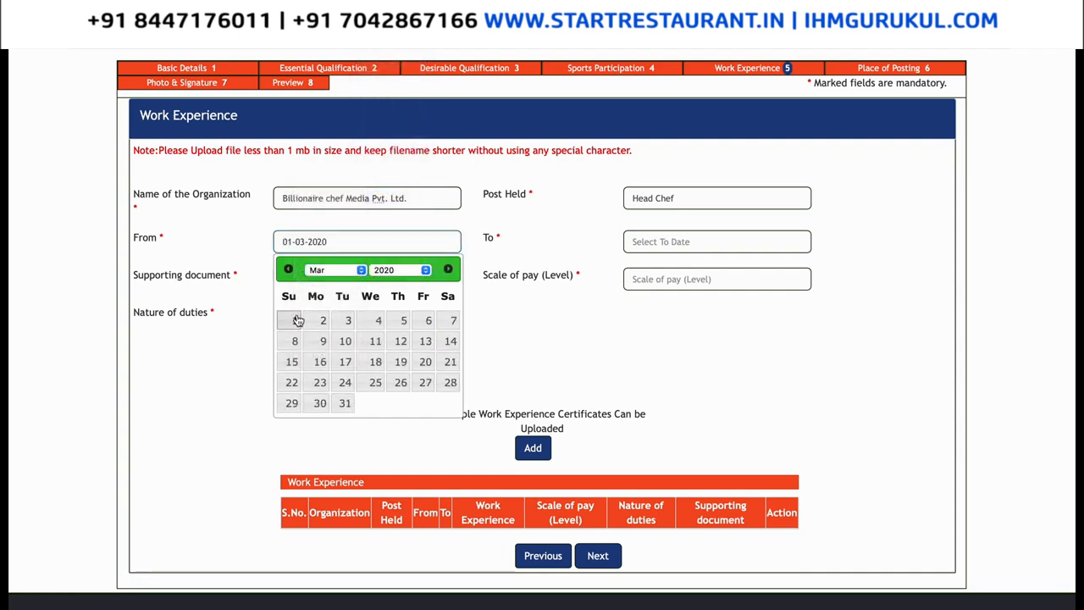
click(664, 239)
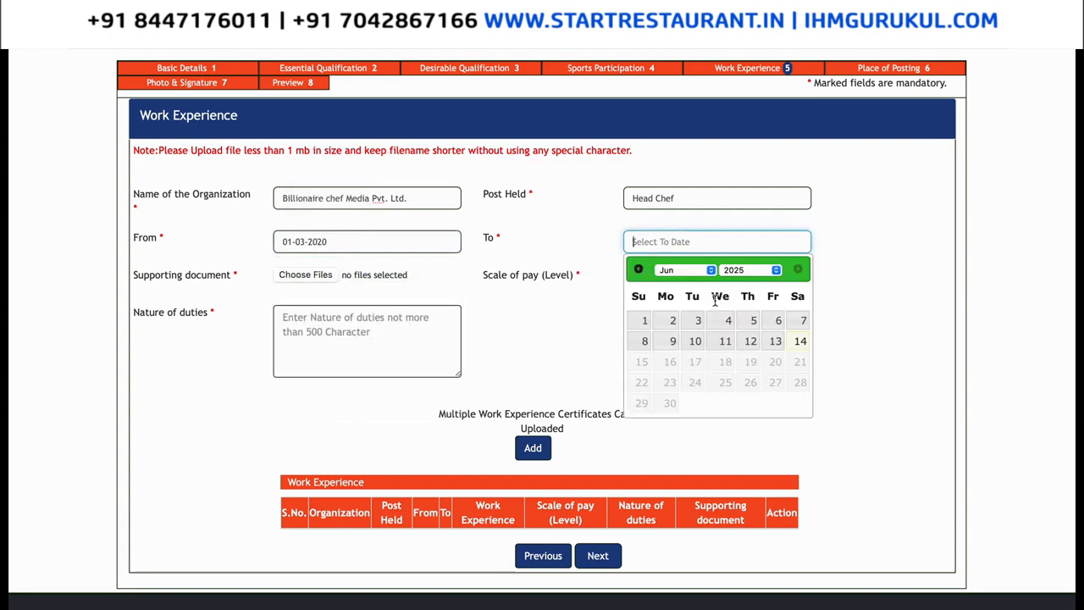
click(644, 320)
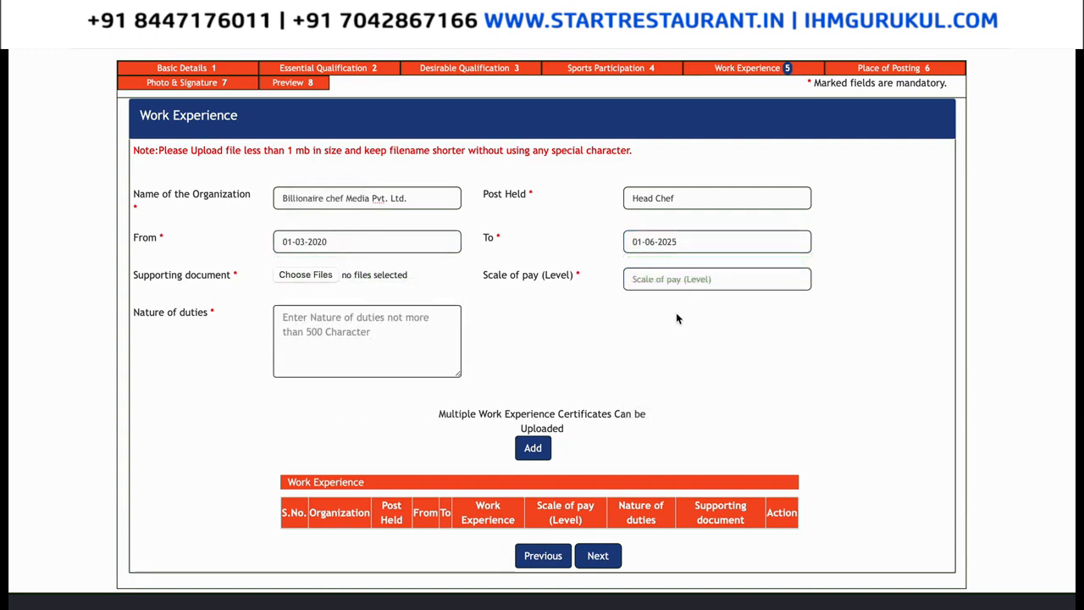
Attach Arabic Dishes Index.pdf as the supporting document and enter 40000 as the scale of pay.
click(331, 278)
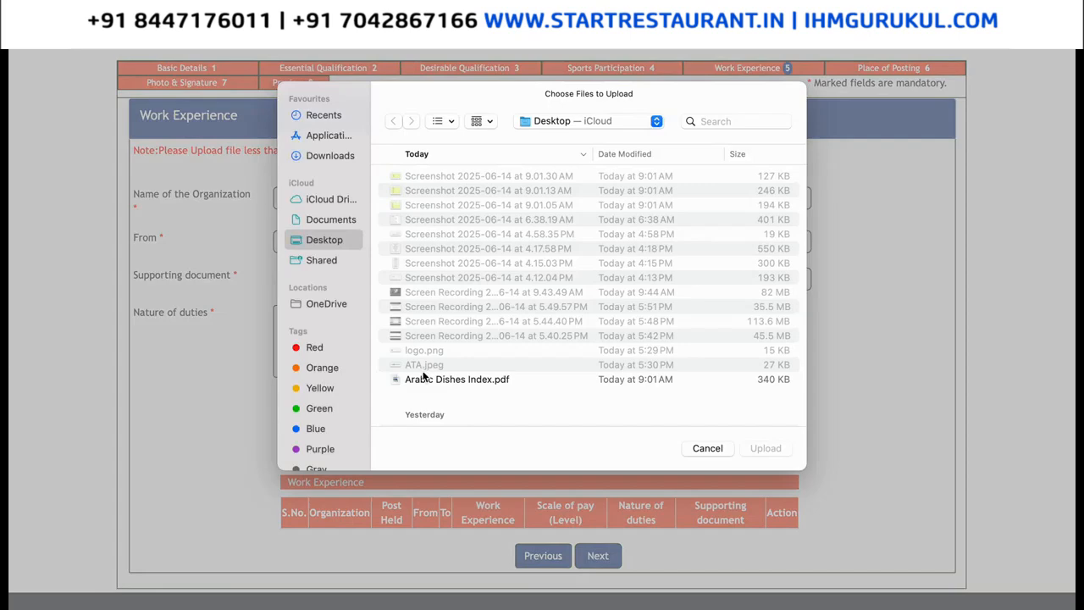
double_click(419, 378)
click(650, 286)
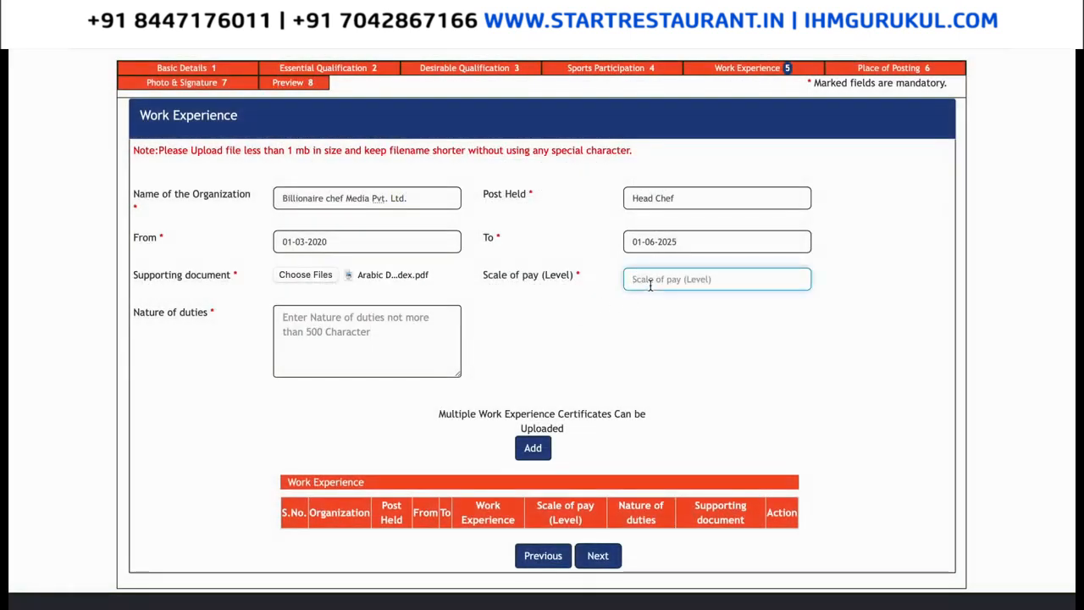
text(40000)
List the duties: handling incoming queries, increasing customer service quality, food tasting etc.
click(415, 325)
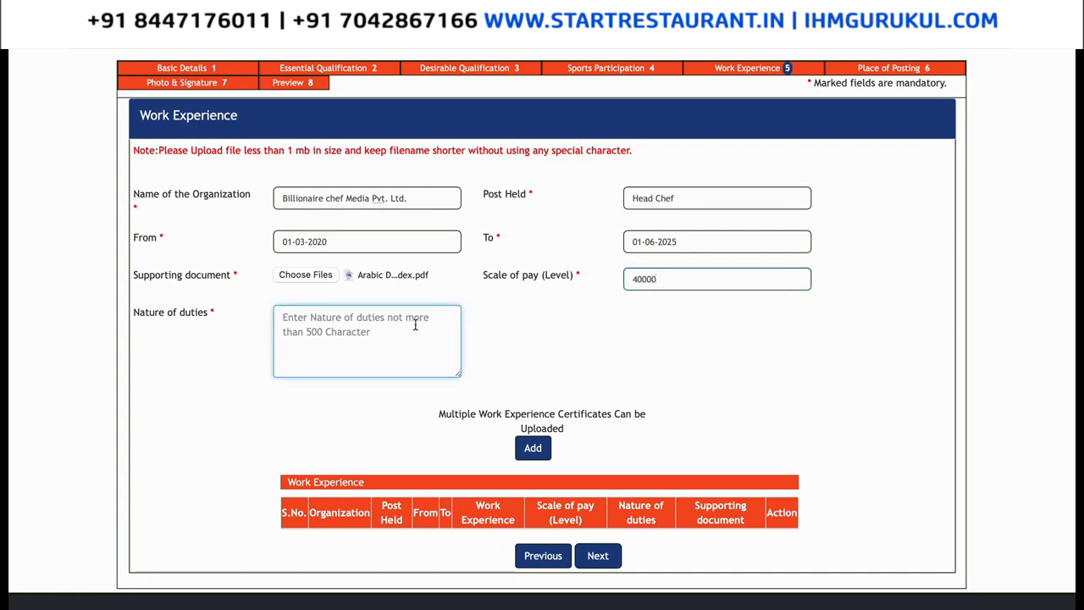
text(- Handing)
key(BackSpace)
key(BackSpace)
text(ling)
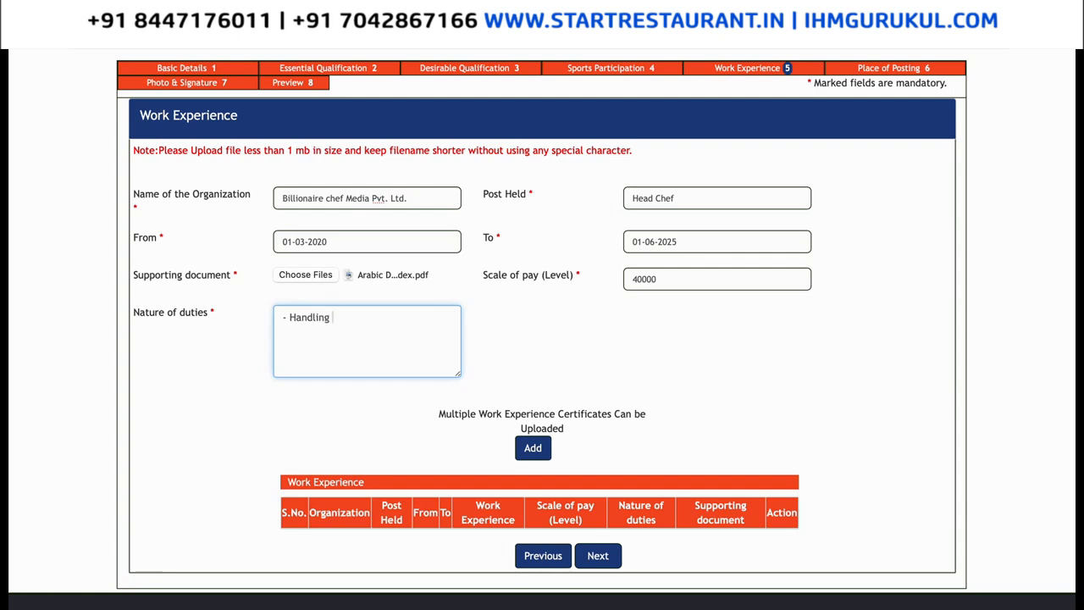
text(income)
key(BackSpace)
key(BackSpace)
key(BackSpace)
text(ming queries)
key(Return)
text(- Increasing the )
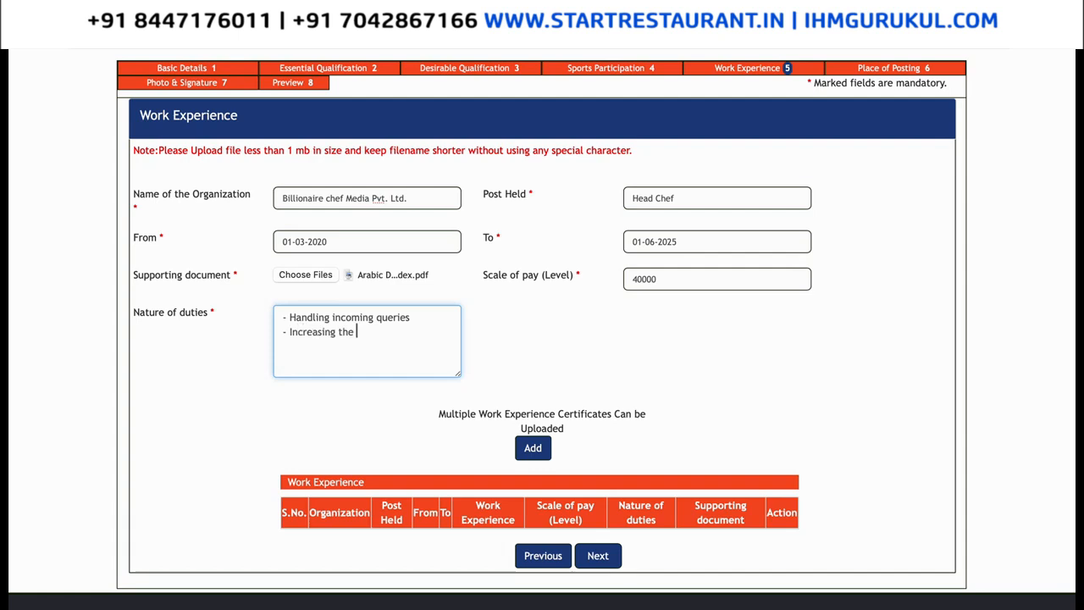
text(customer service quality)
key(Return)
text(- Food coting)
key(BackSpace)
key(BackSpace)
key(BackSpace)
text(sting )
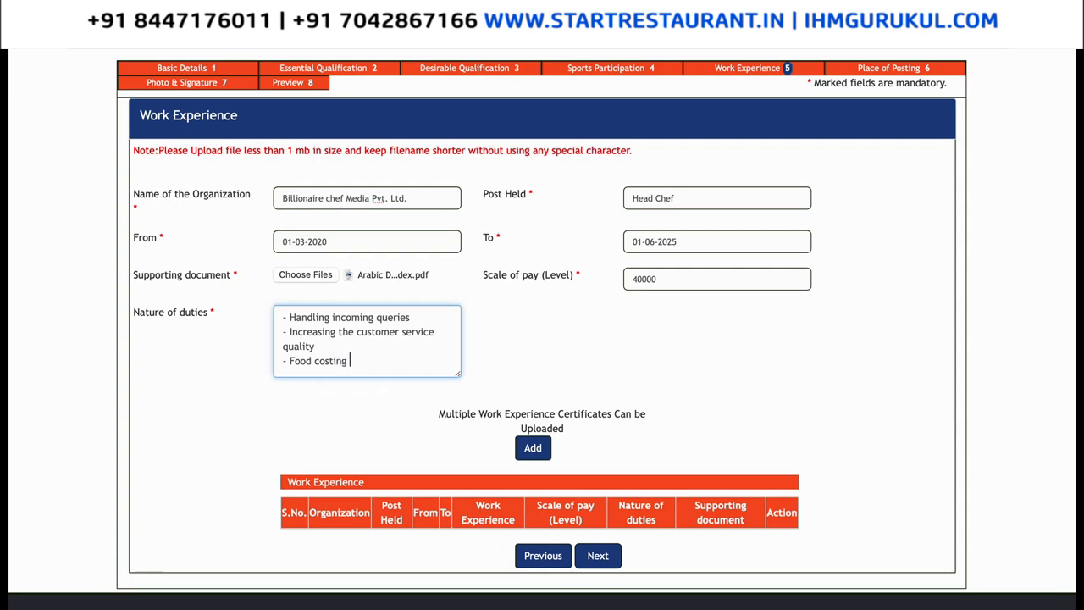
text( etc.)
Add the Head Chef entry to the table, save with Next, and dismiss the success message.
click(543, 456)
scroll(572, 446, down, 5)
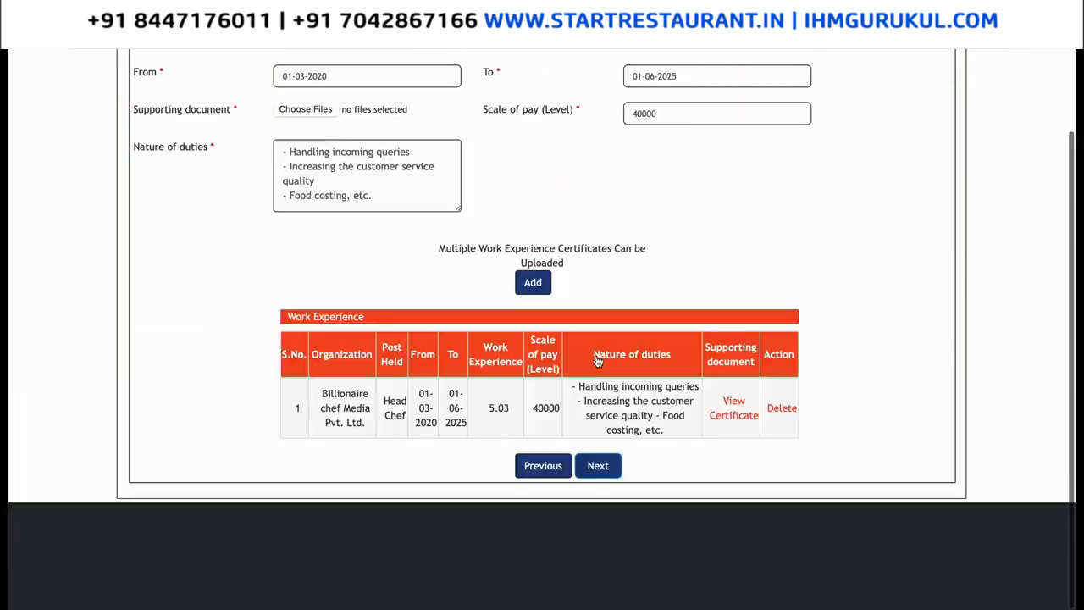
click(603, 464)
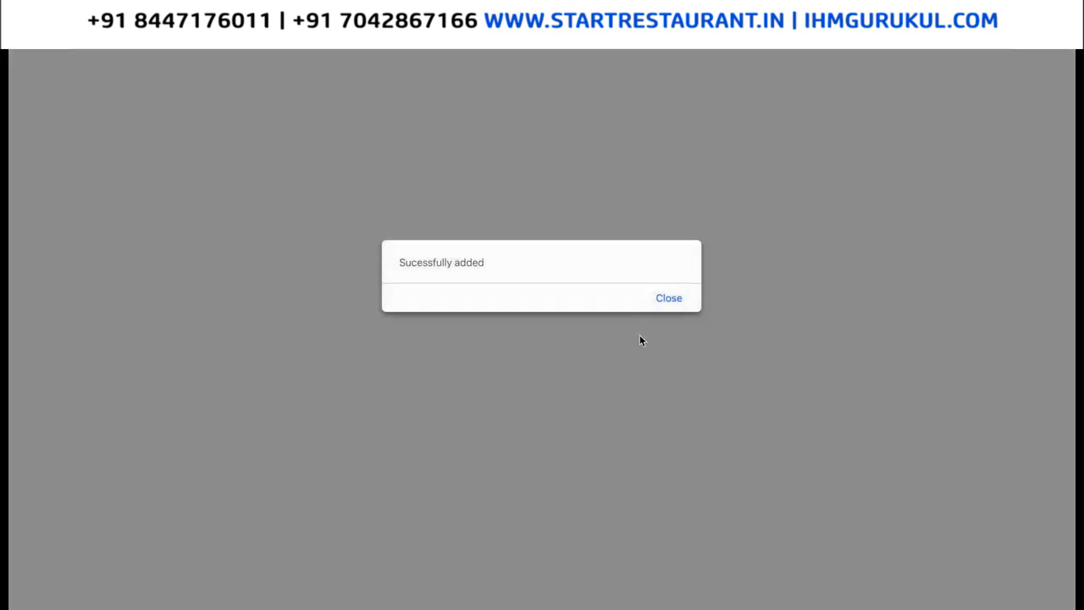
click(665, 301)
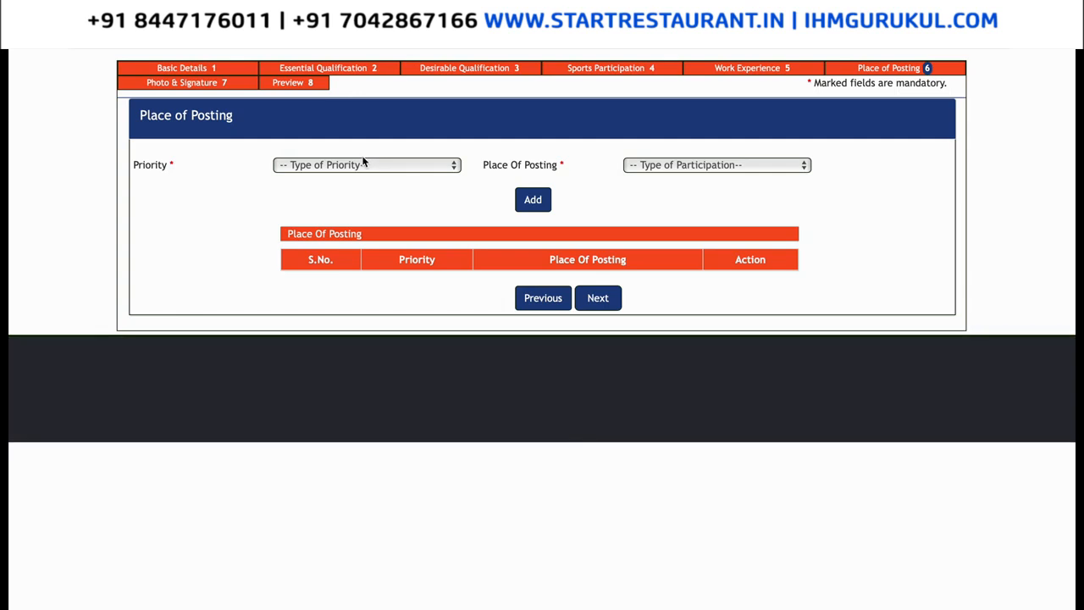
Add NCOE, Mumbai as the Priority 1 posting preference.
click(364, 167)
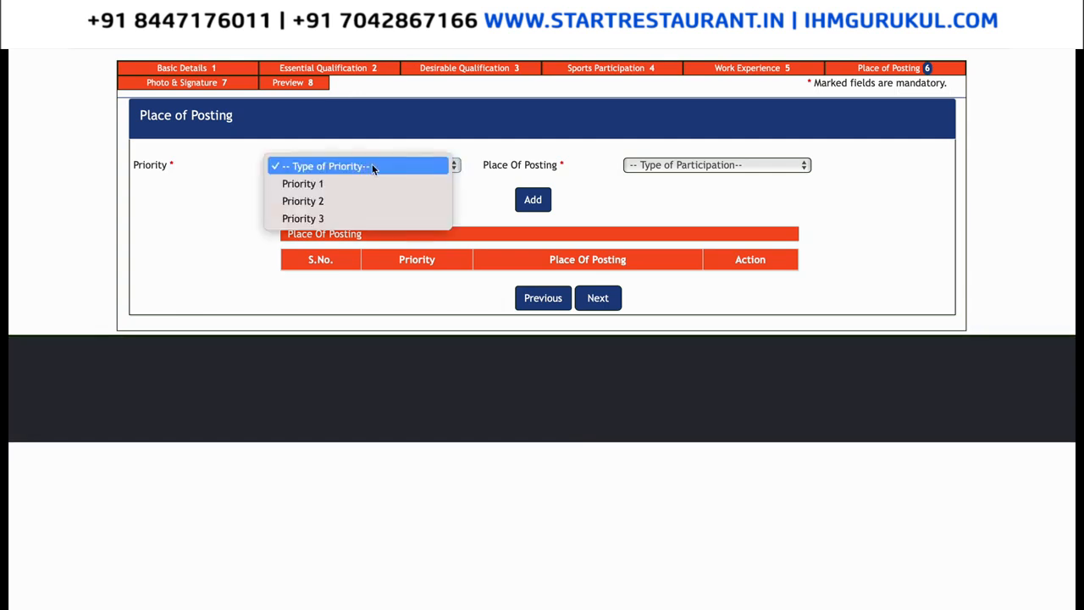
click(366, 183)
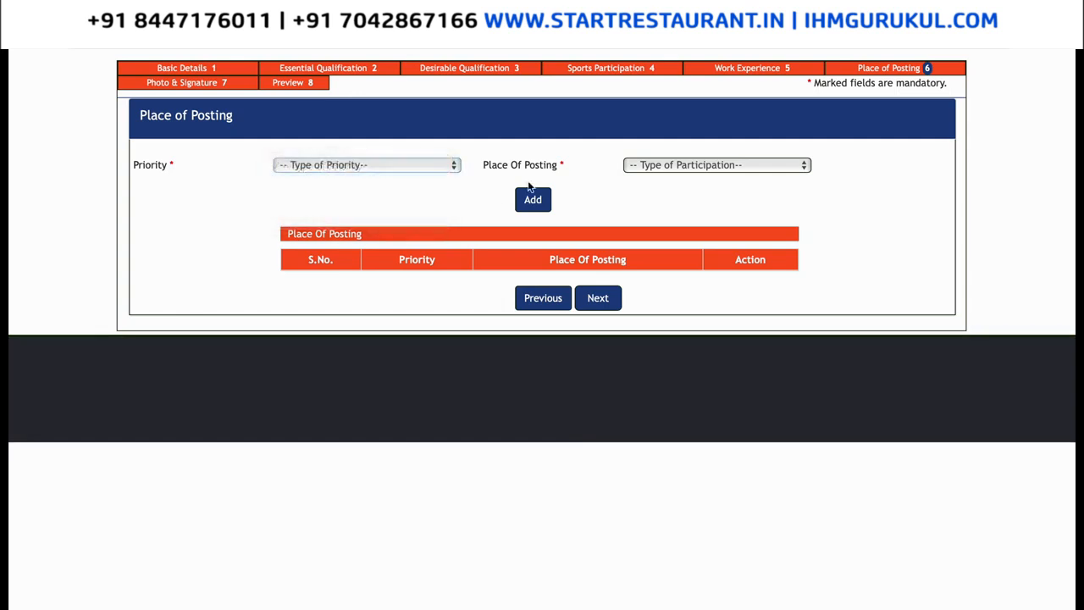
click(686, 166)
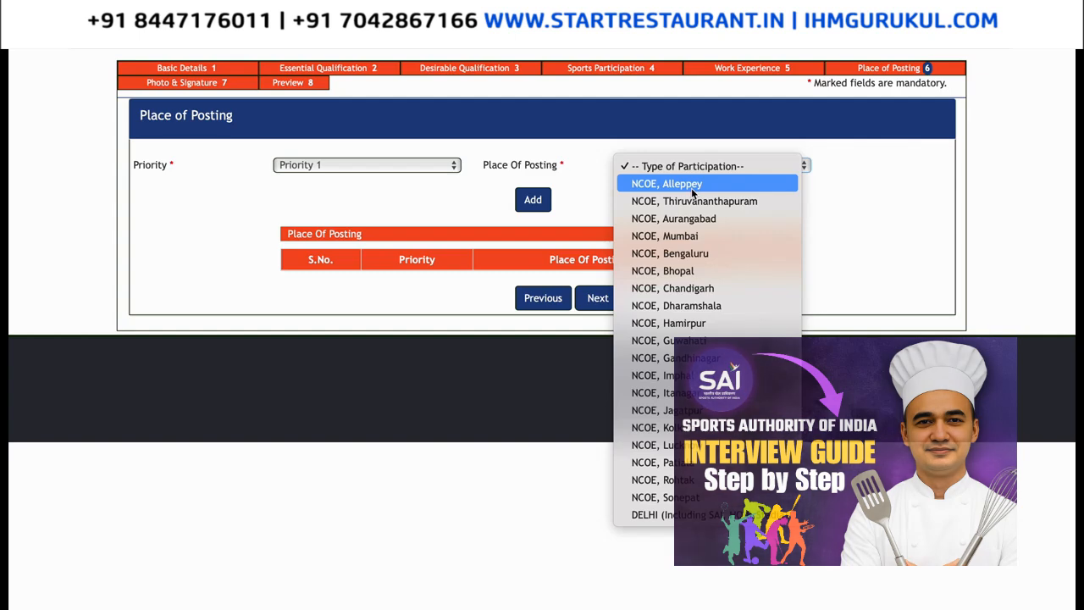
click(719, 236)
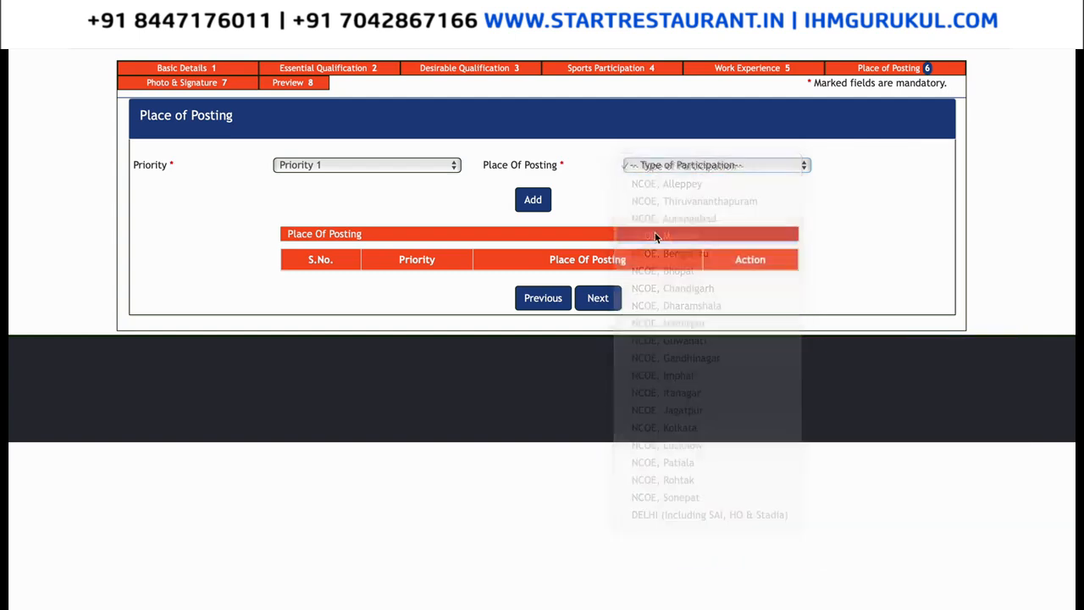
click(535, 199)
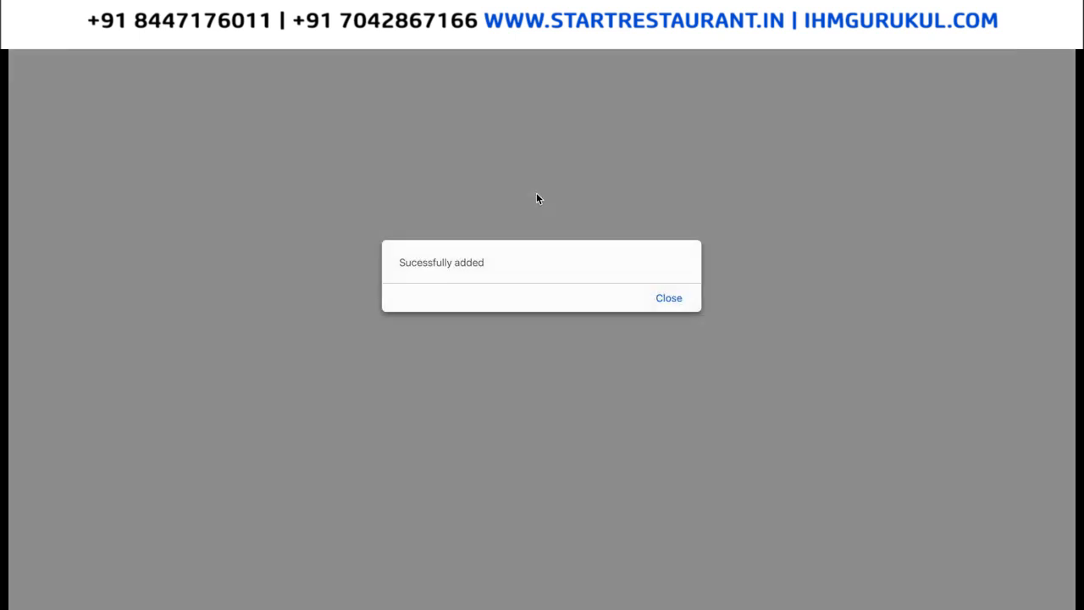
click(669, 299)
Add NCOE, Thiruvananthapuram as the Priority 2 posting preference.
click(388, 168)
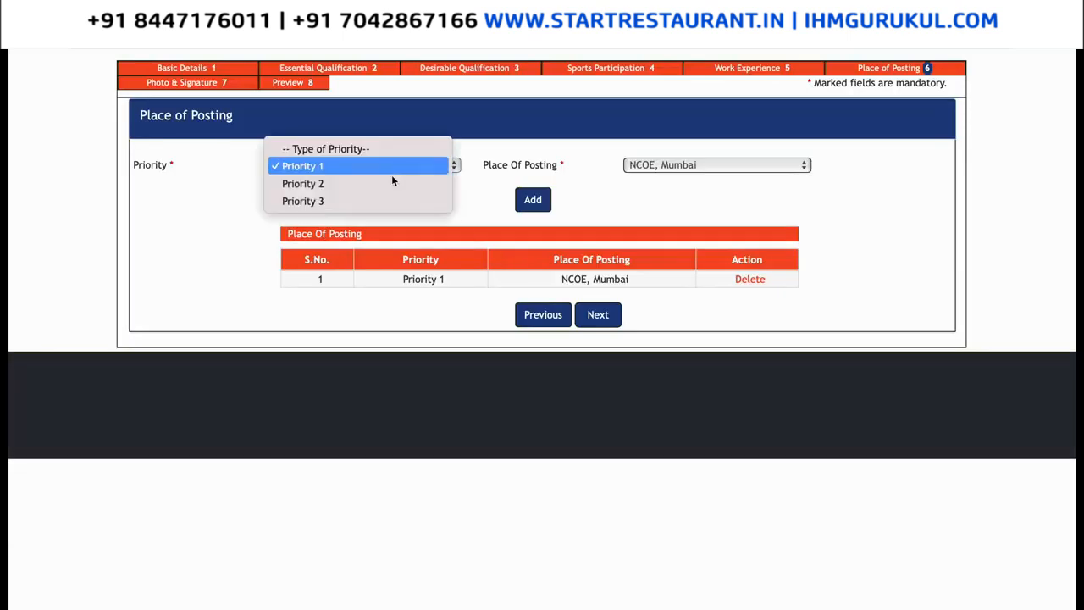
click(397, 183)
click(655, 170)
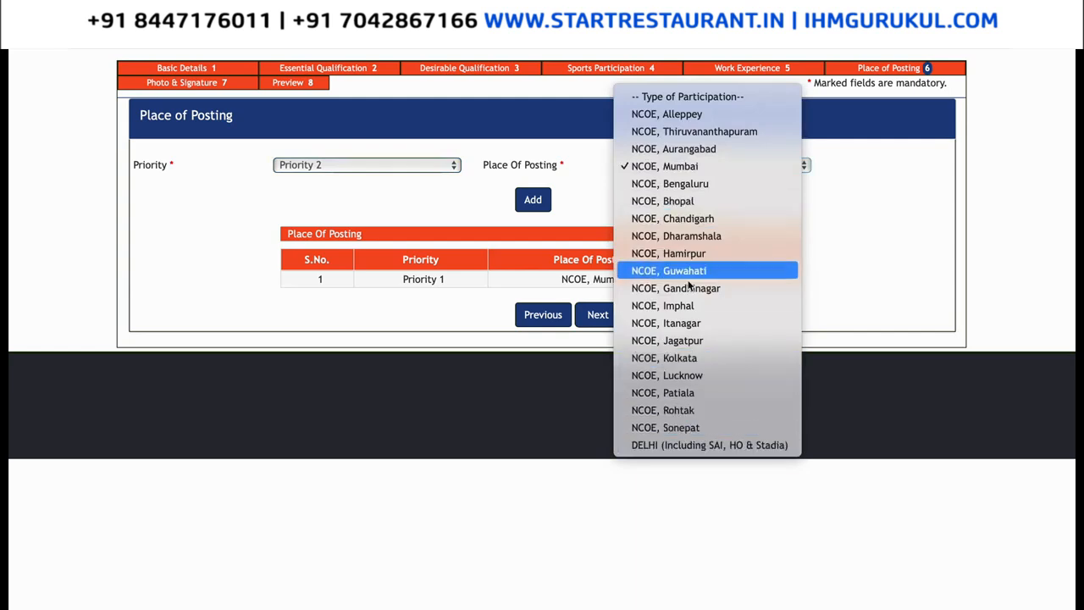
click(661, 131)
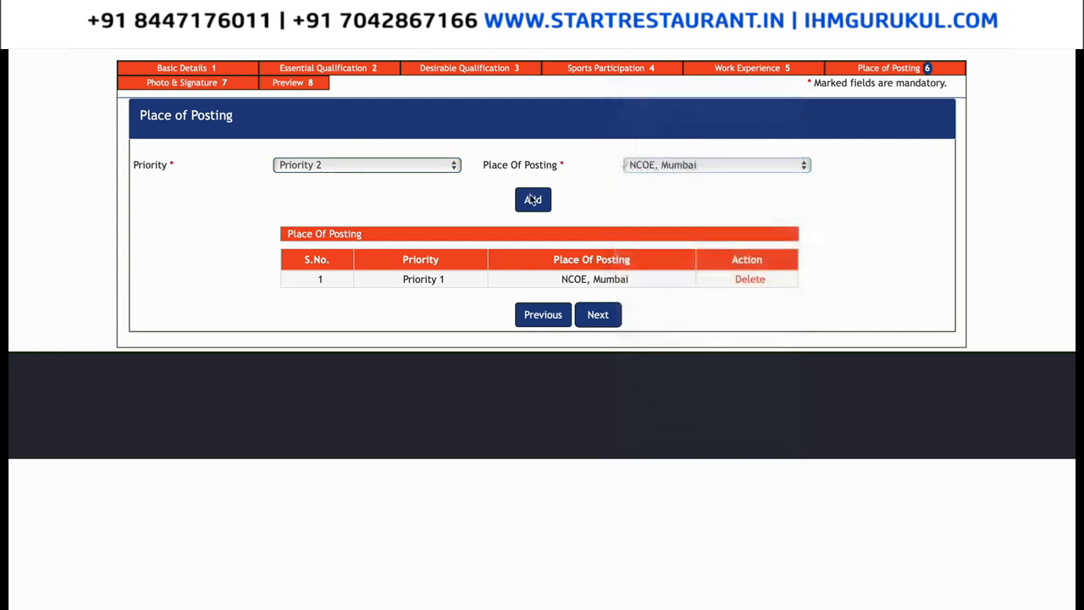
click(532, 200)
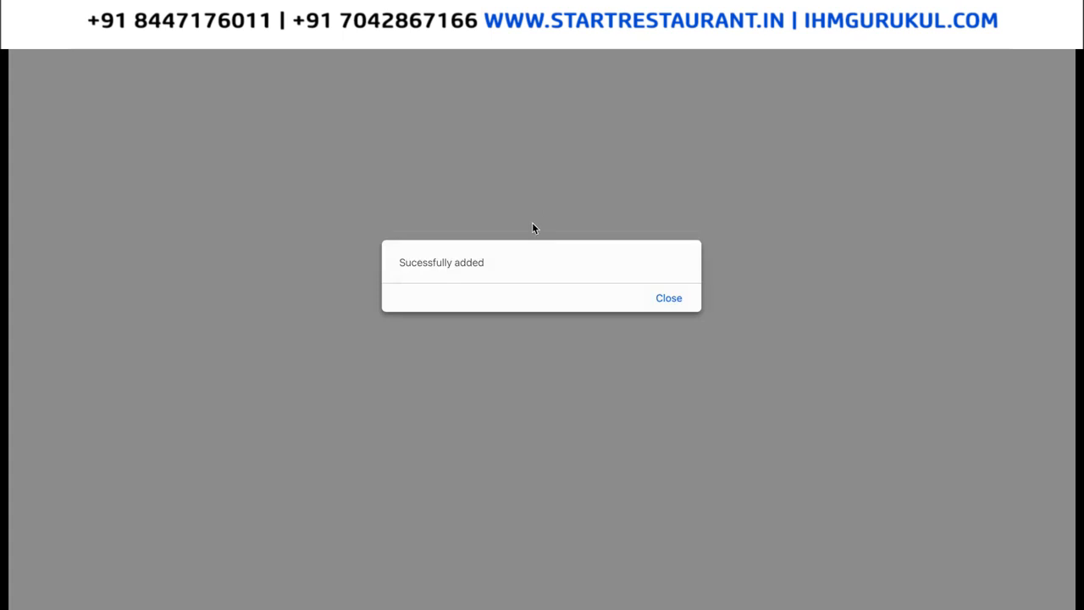
click(669, 299)
Add NCOE, Aurangabad as the Priority 3 posting preference and proceed to uploads.
click(439, 167)
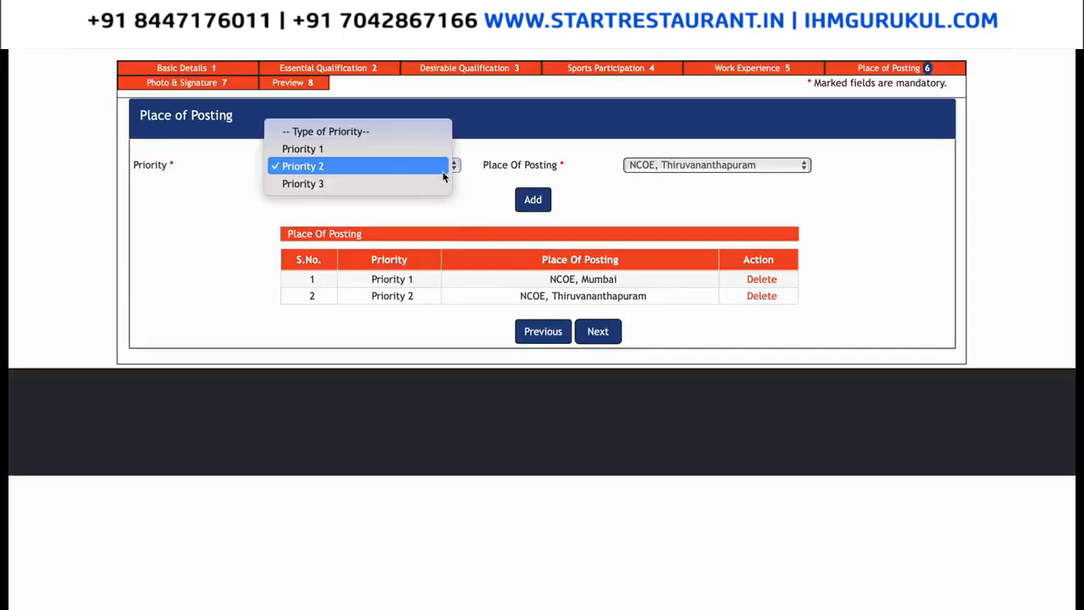
click(447, 182)
click(676, 169)
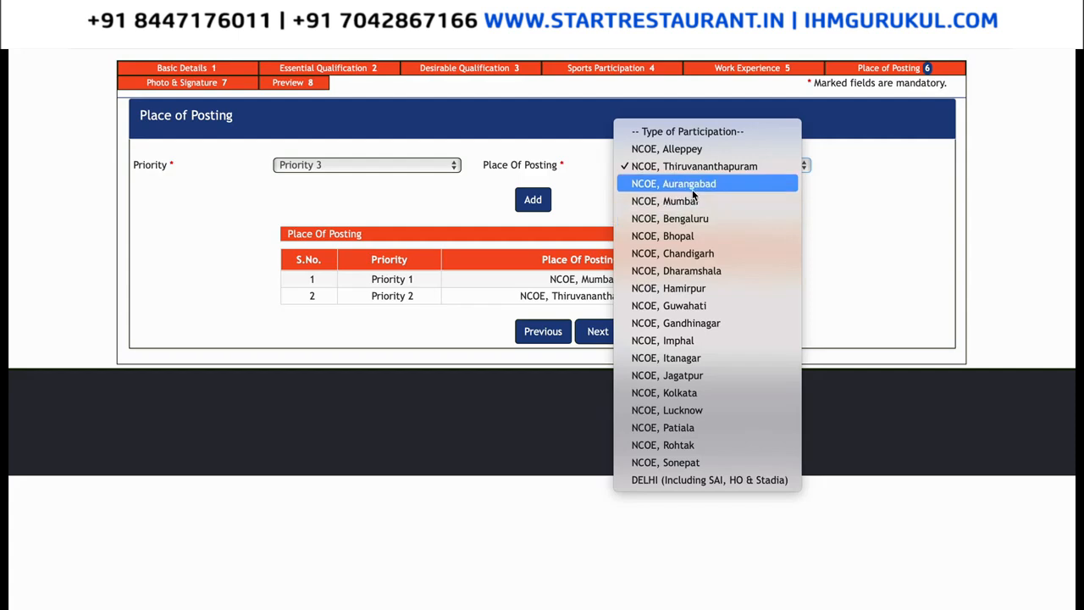
click(696, 183)
click(544, 202)
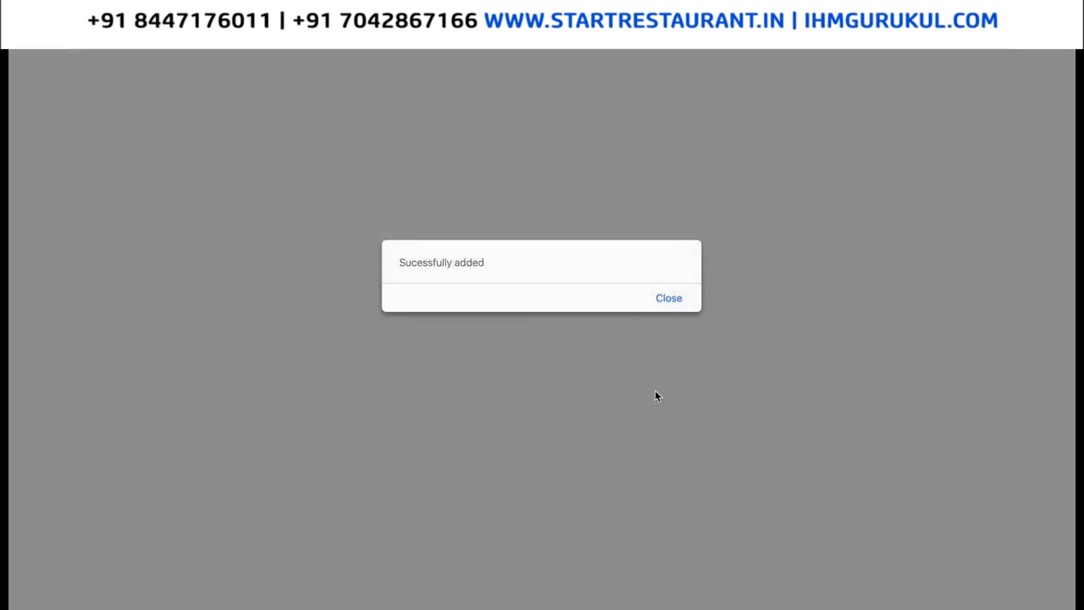
click(673, 298)
click(598, 349)
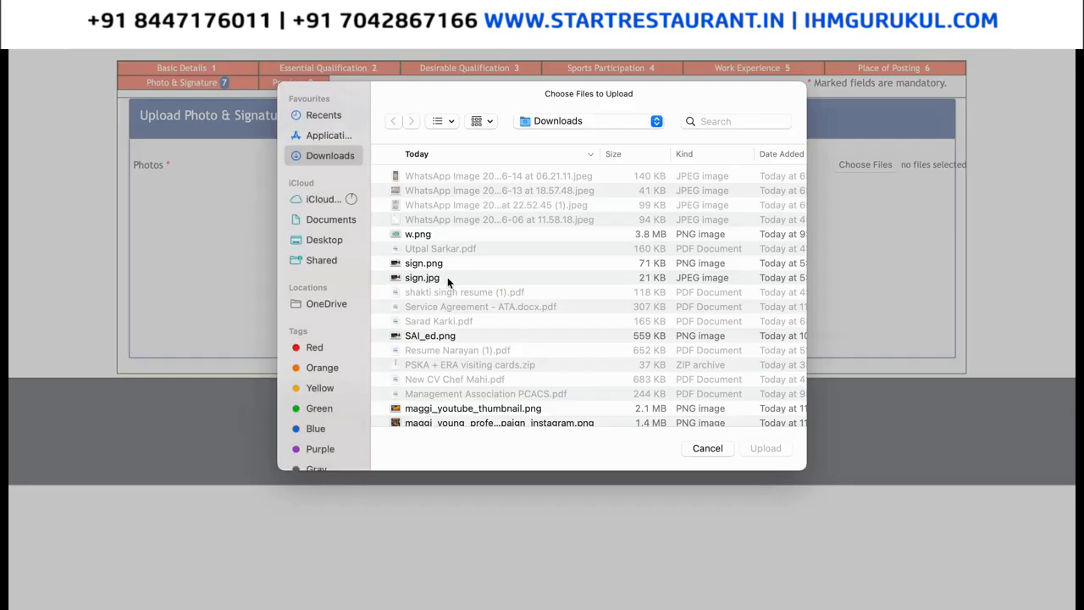
Choose sign.jpg as both the photo and the signature file.
double_click(447, 277)
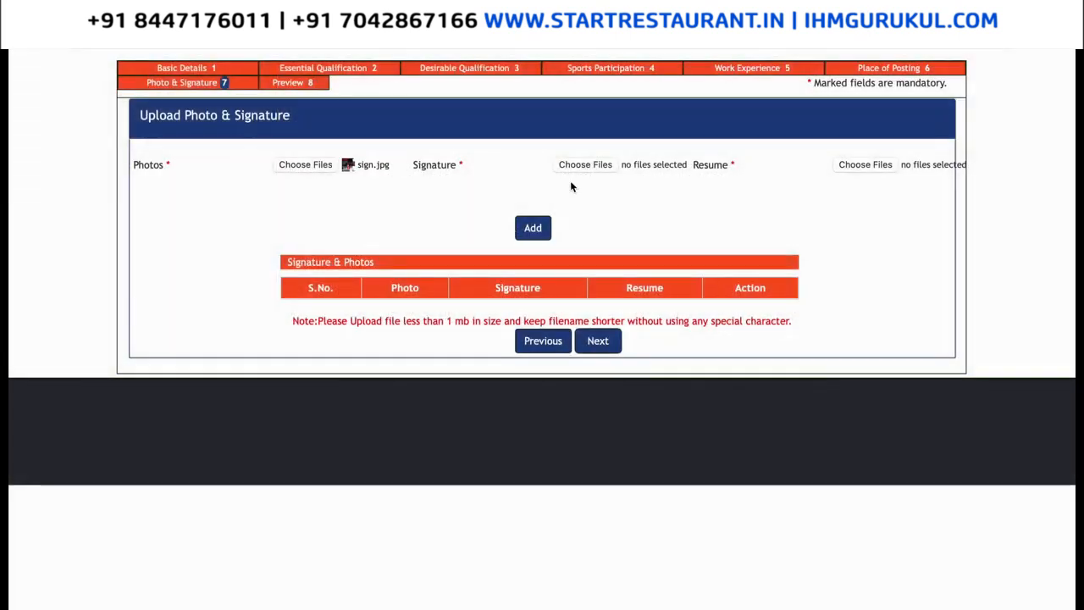
click(585, 165)
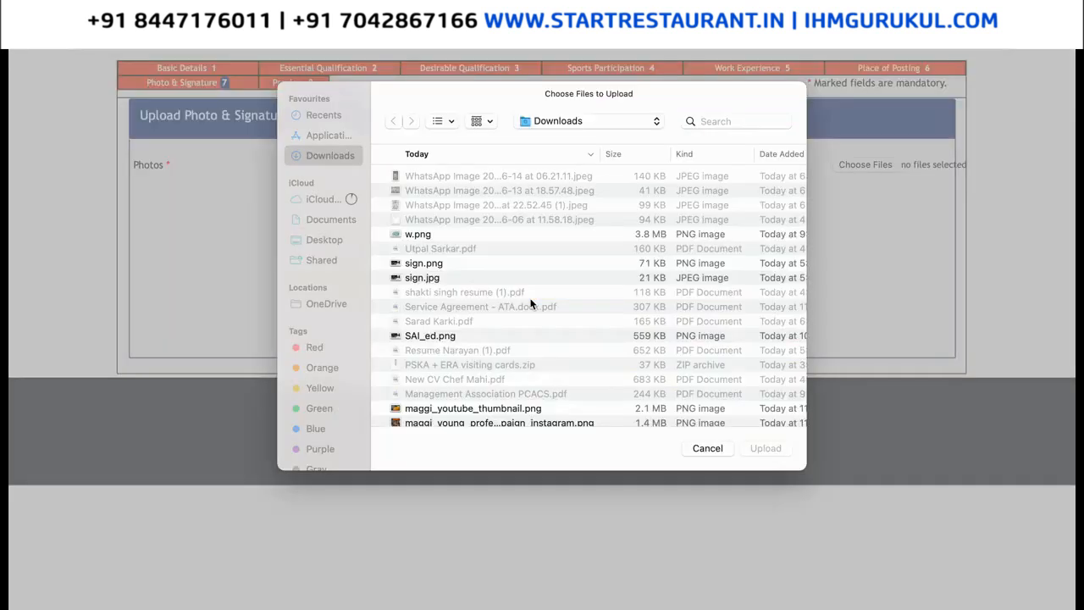
click(536, 277)
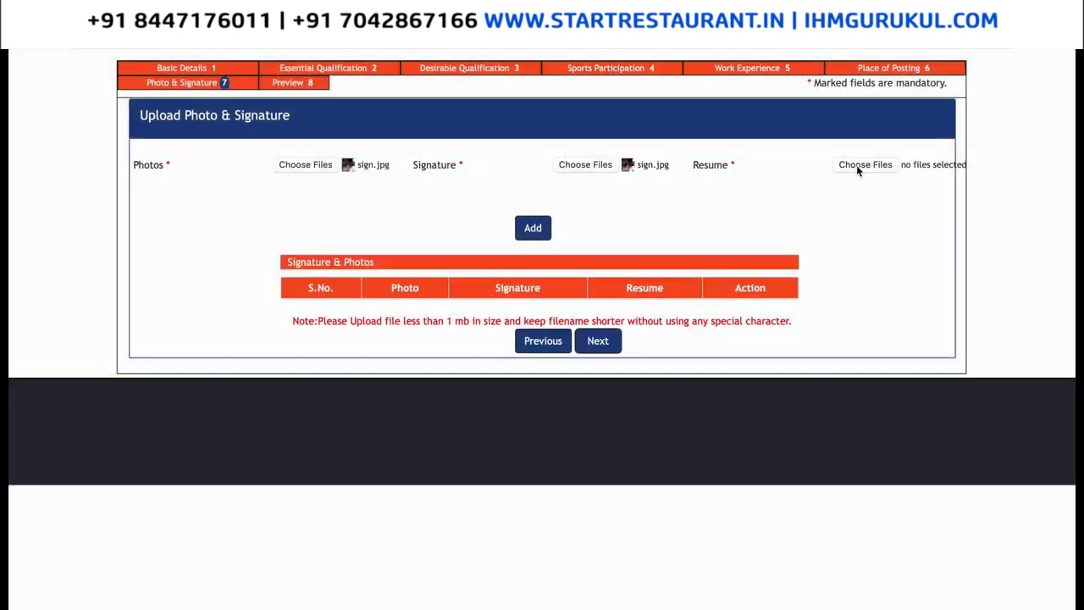
Attach the resume PDF and try to continue, triggering the 'Please add image & signature' warning.
click(867, 165)
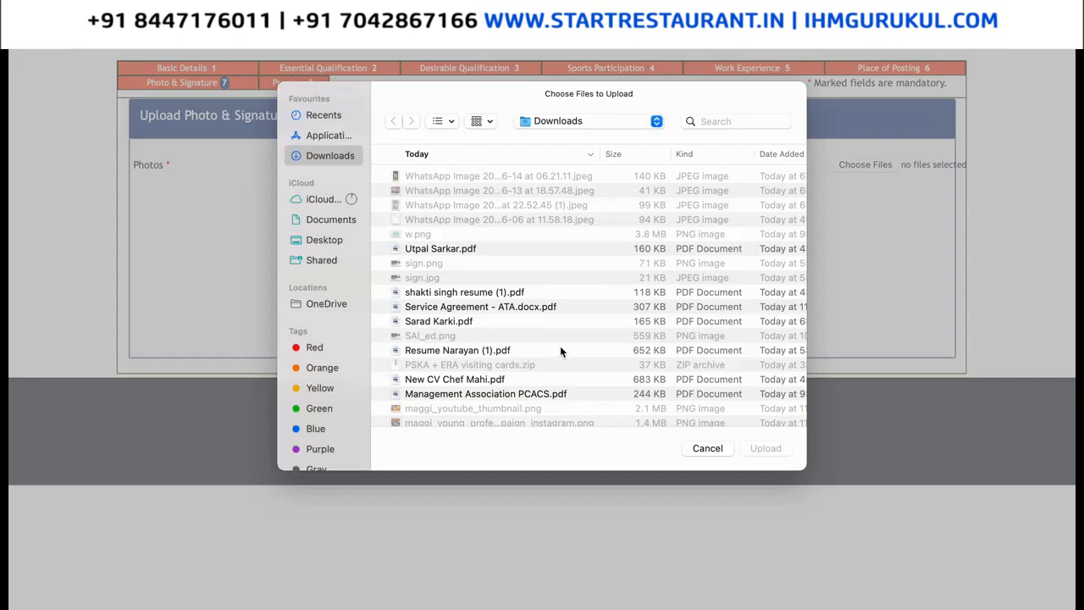
click(508, 350)
key(Return)
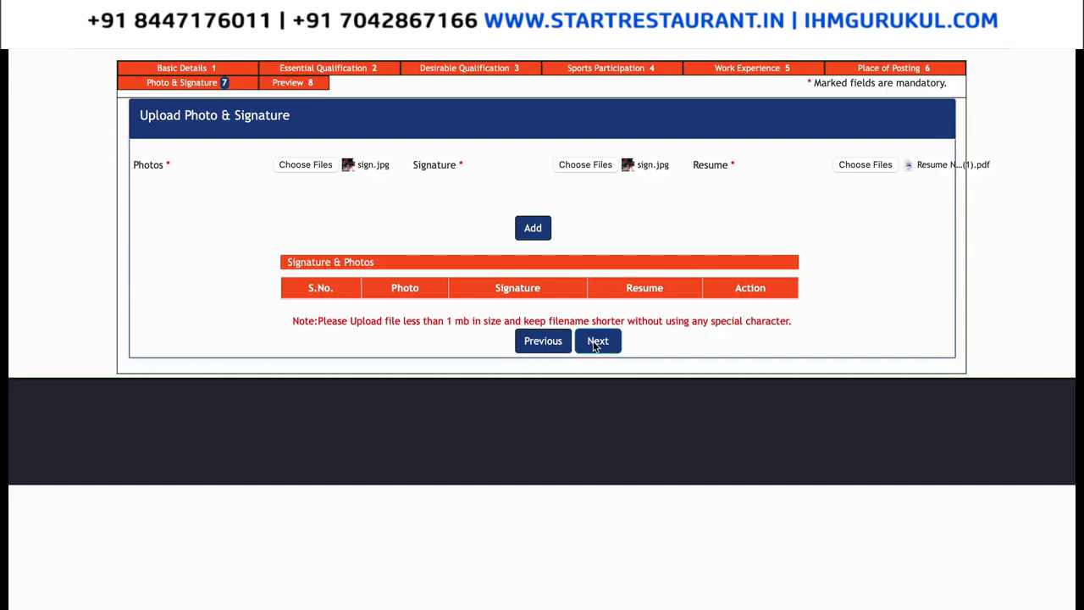
click(598, 341)
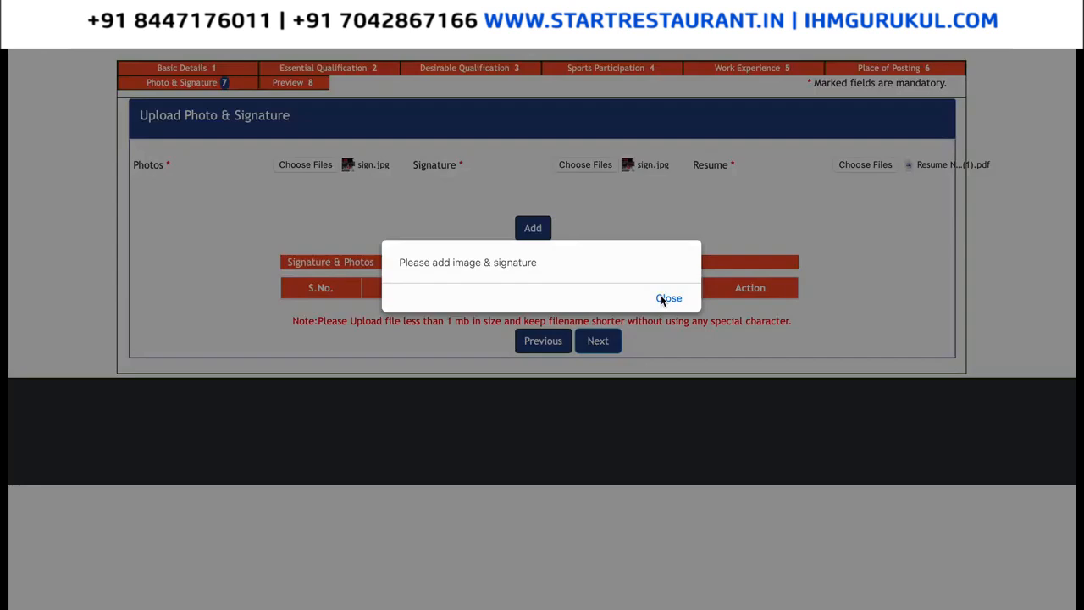
Dismiss the warning, add the photo, signature and resume to the uploads table, and review the HEAD(PARTNERSHIP) preview.
click(662, 299)
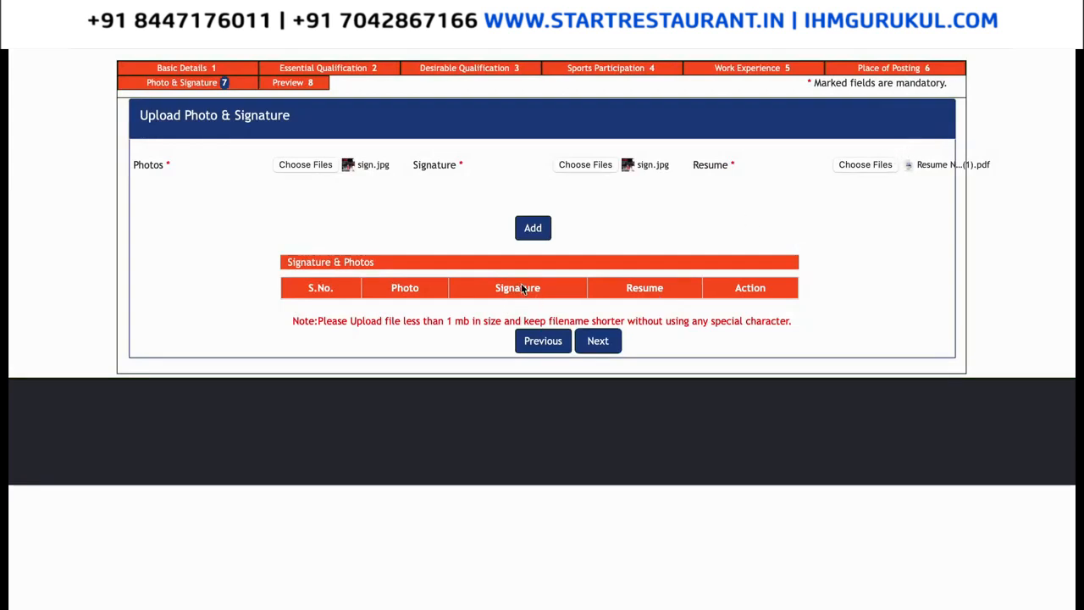
click(538, 228)
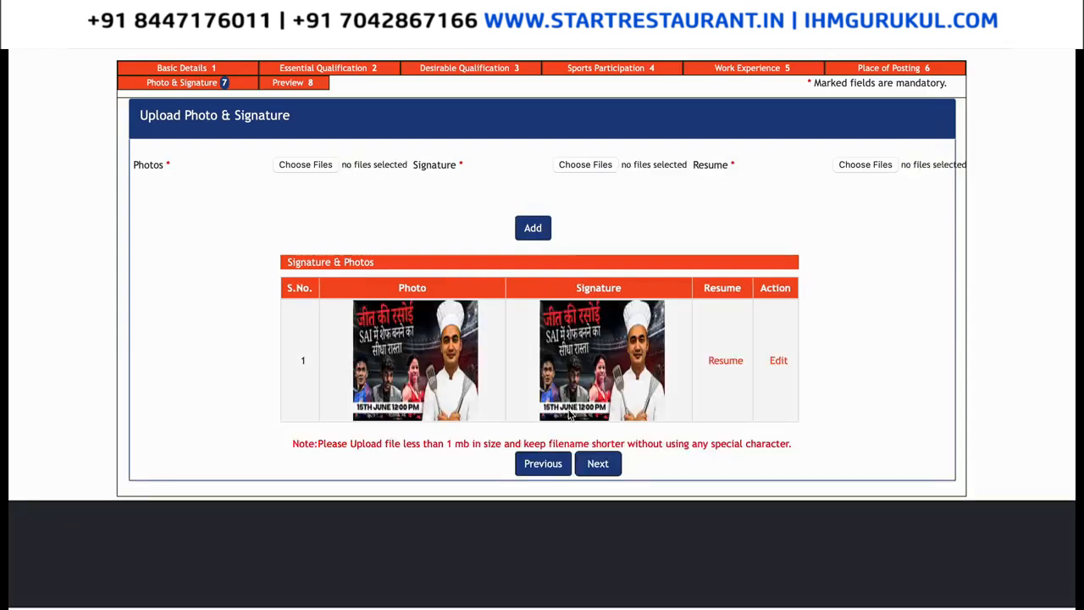
click(598, 465)
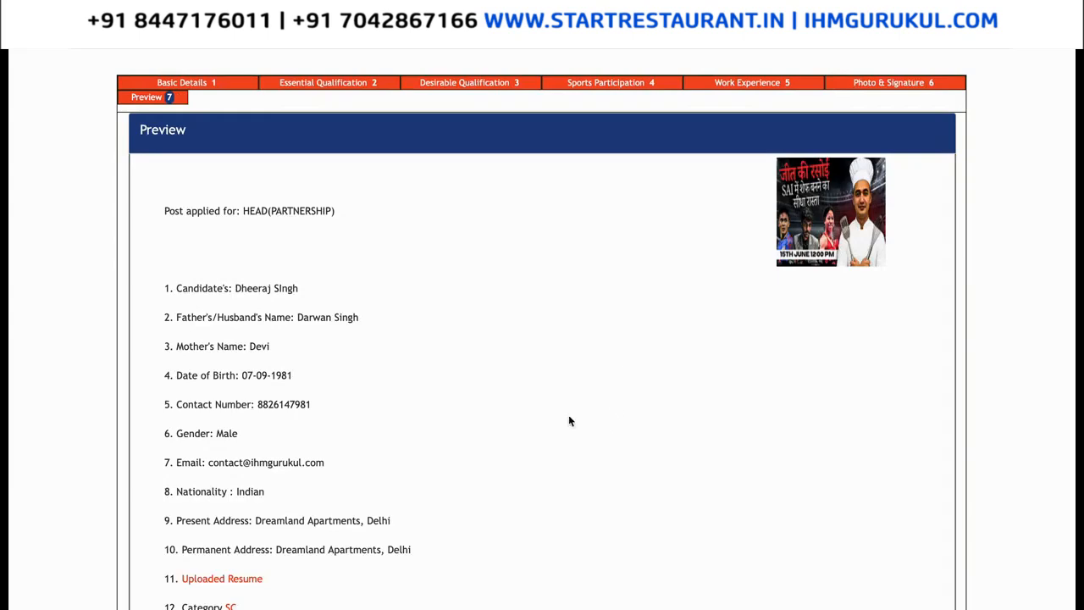
scroll(569, 417, down, 1)
scroll(570, 421, down, 6)
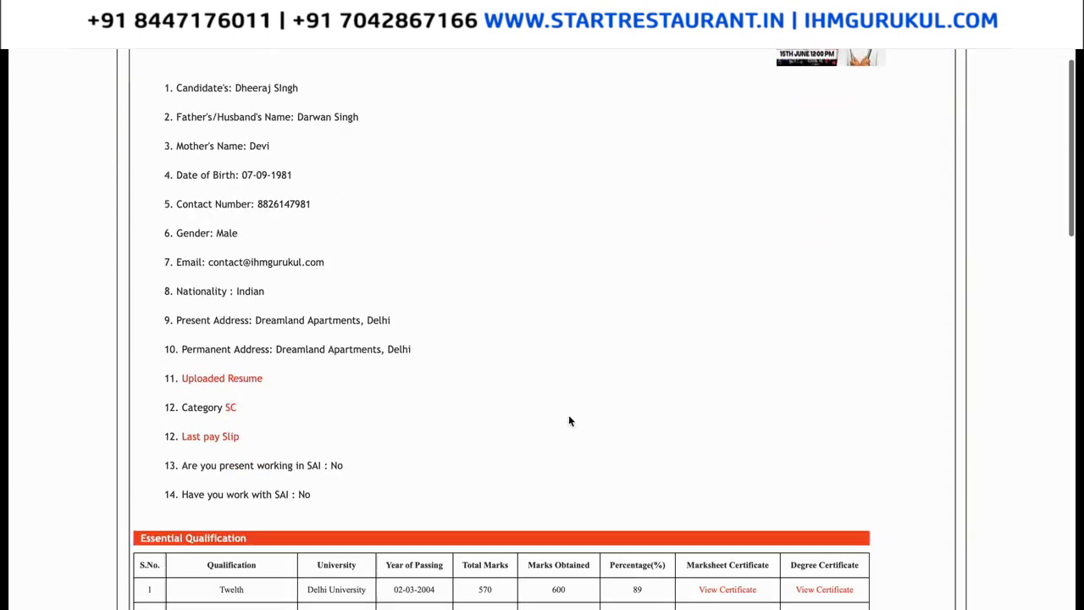